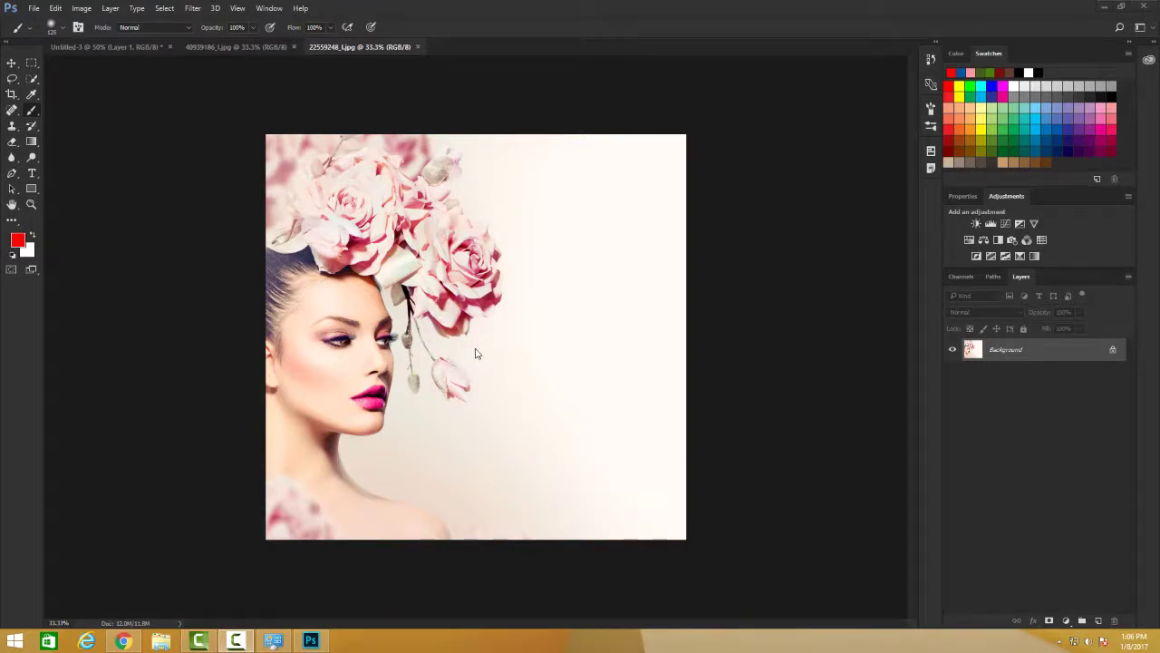
- Draw three freehand red heart outlines with the Pencil tool over the pale area beside the woman
click(32, 111)
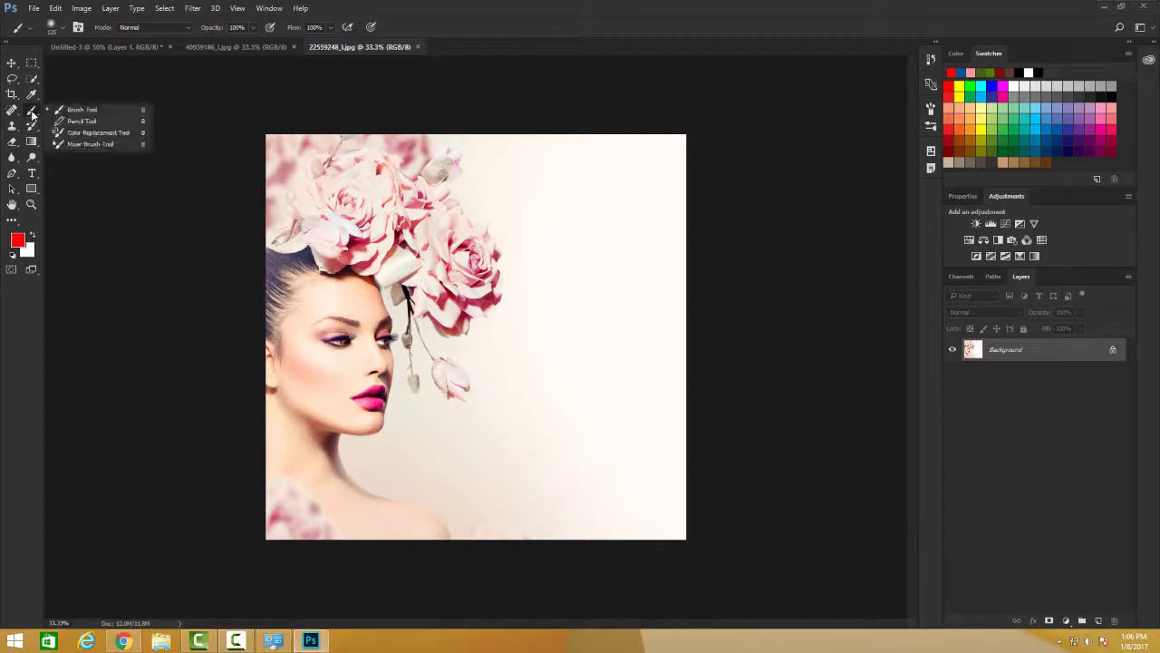
click(80, 120)
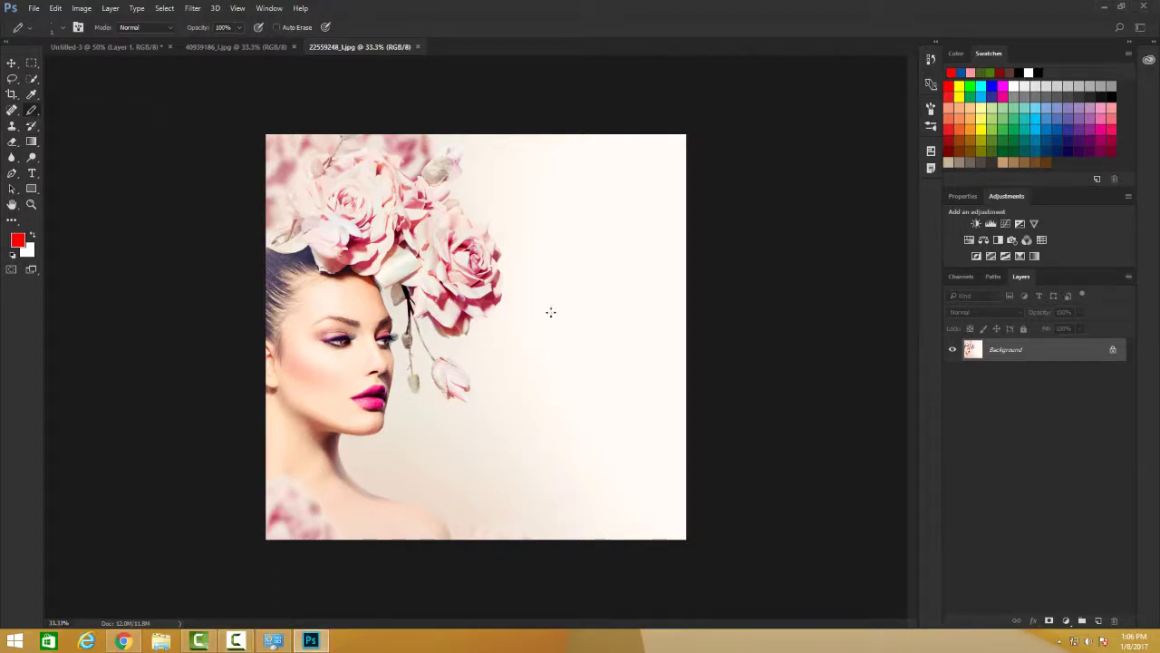
drag(478, 348, 592, 420)
mouse_move(554, 309)
mouse_down()
mouse_move(552, 273)
mouse_move(656, 286)
mouse_up()
drag(538, 472, 496, 447)
drag(544, 171, 556, 218)
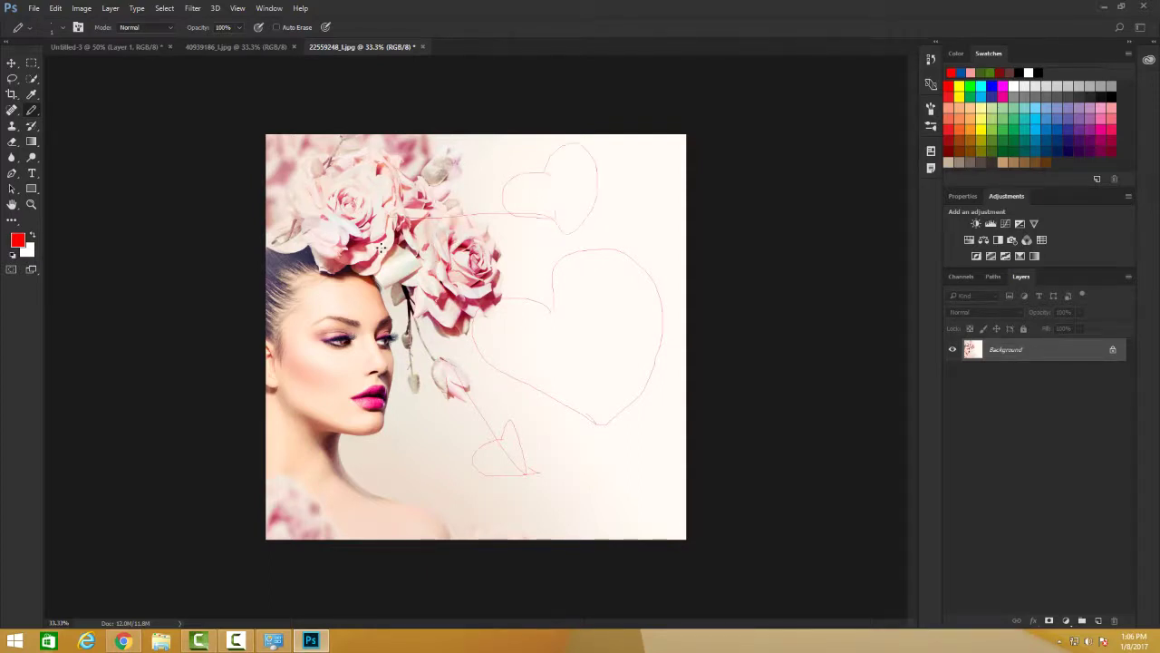
- Save the image as a JPEG with quality 8 (High) and the Baseline ("Standard") format
key(ctrl+s)
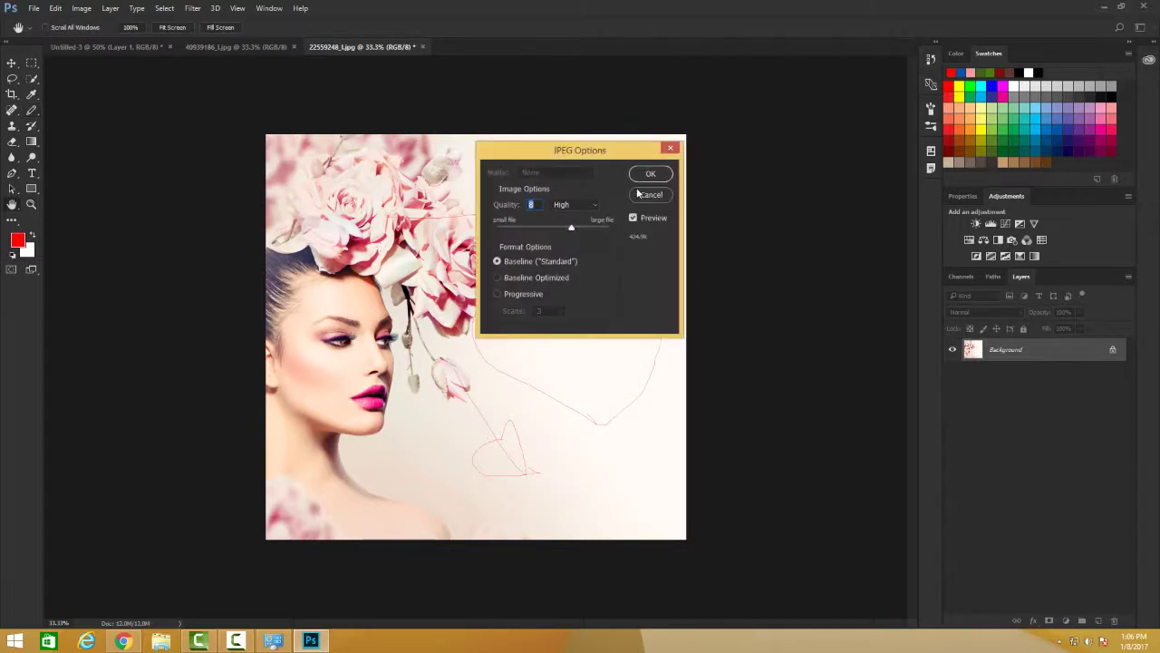
click(656, 177)
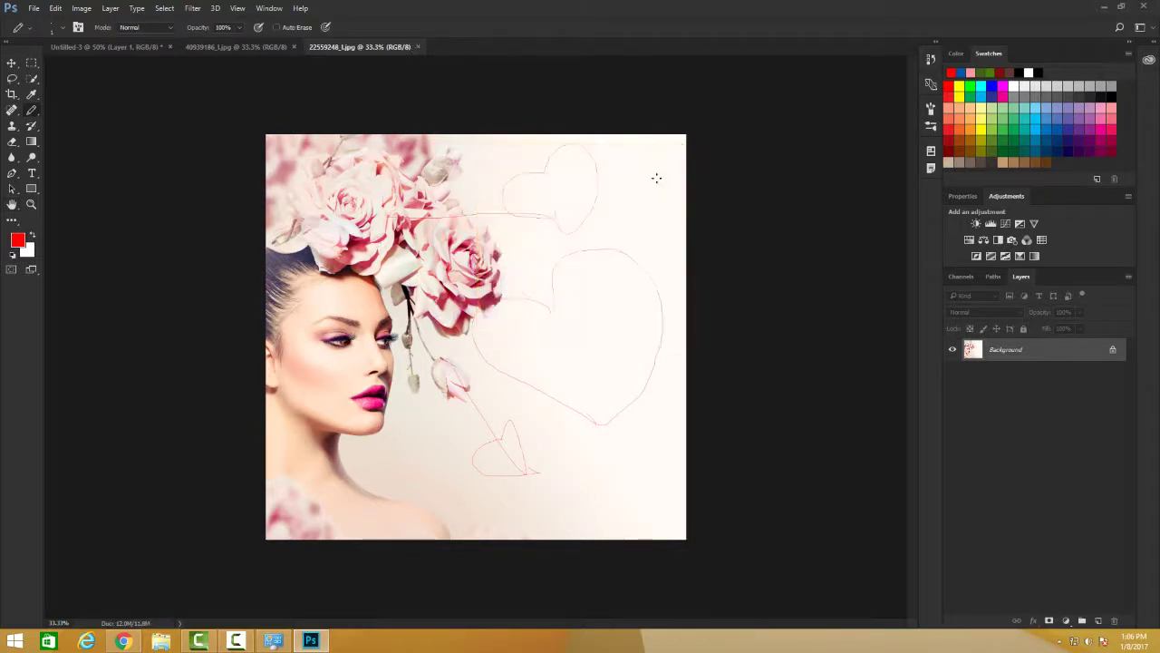
click(32, 11)
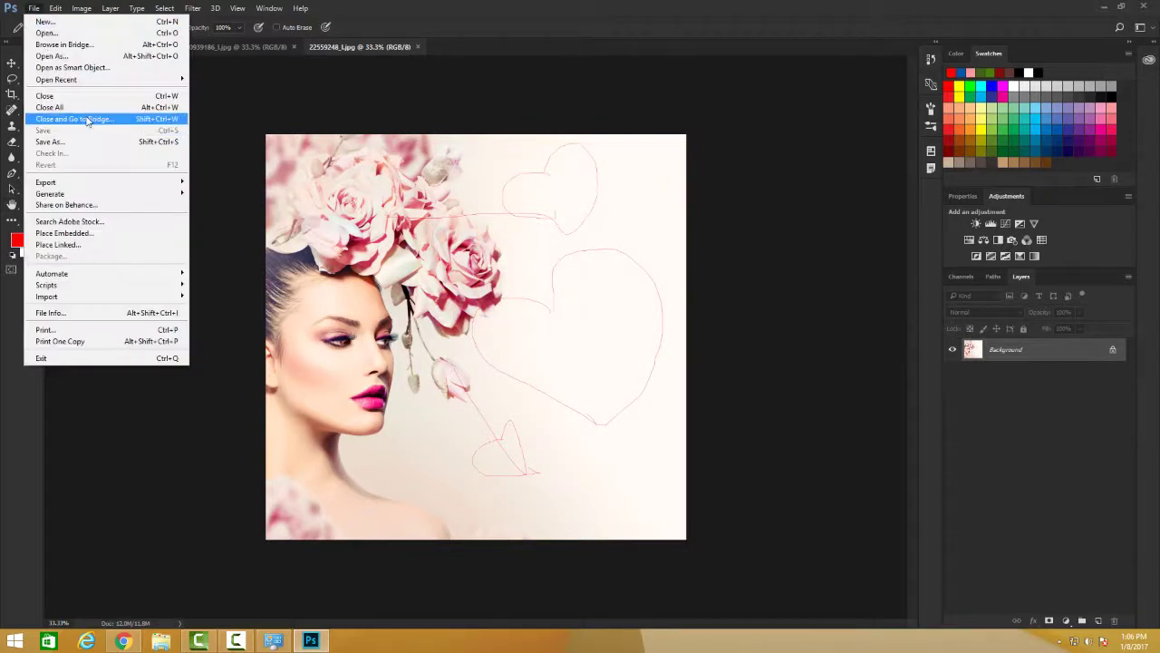
click(439, 211)
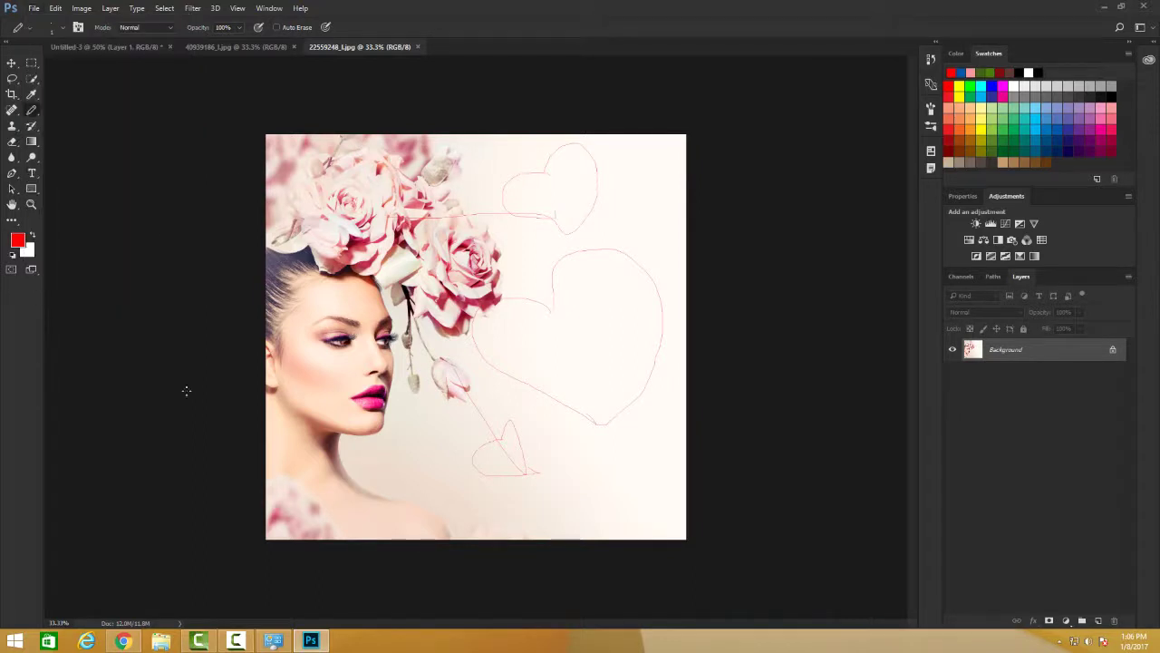
- Close the image 22559248_l.jpg and reopen it from the images folder
click(30, 8)
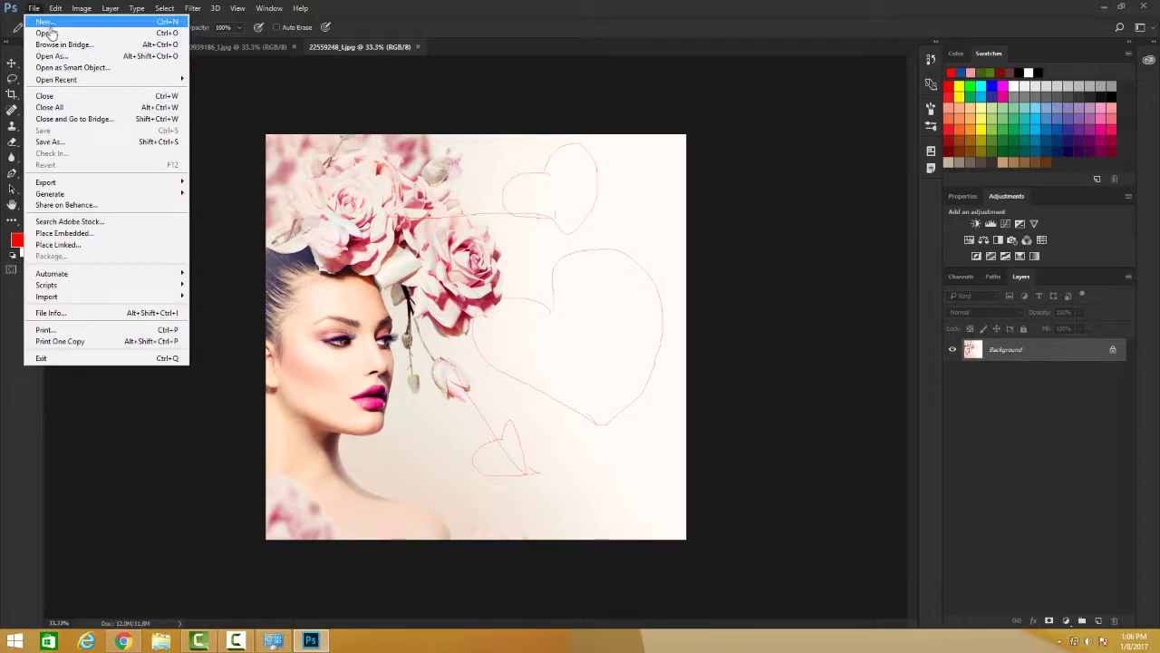
click(50, 32)
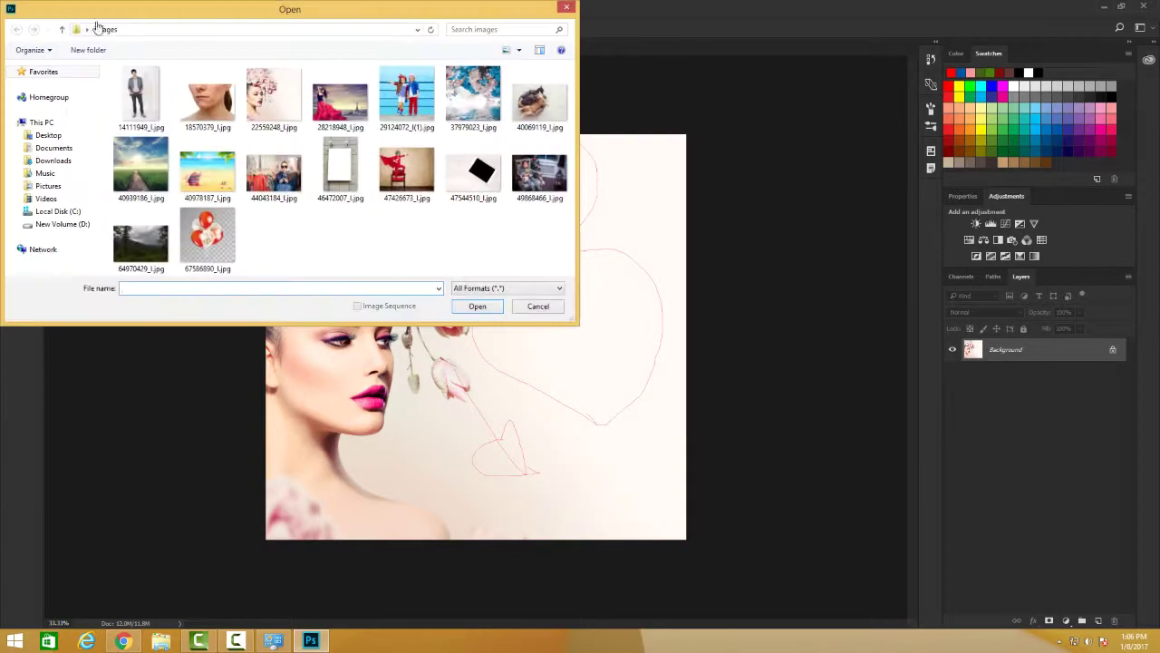
click(255, 85)
click(467, 306)
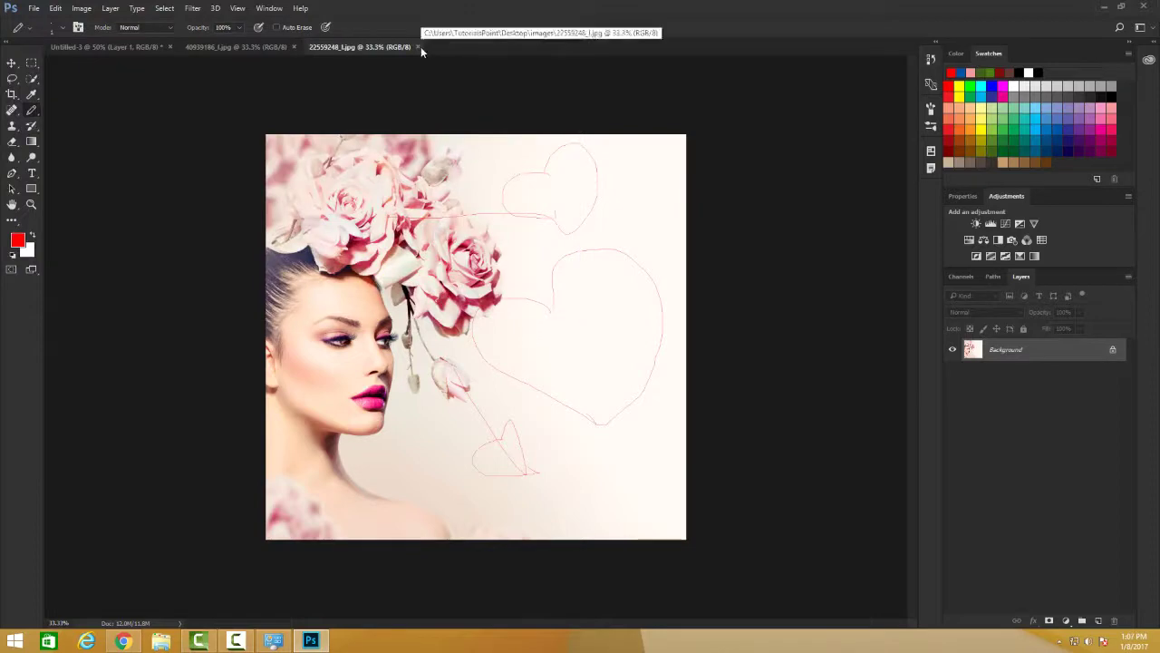
click(418, 46)
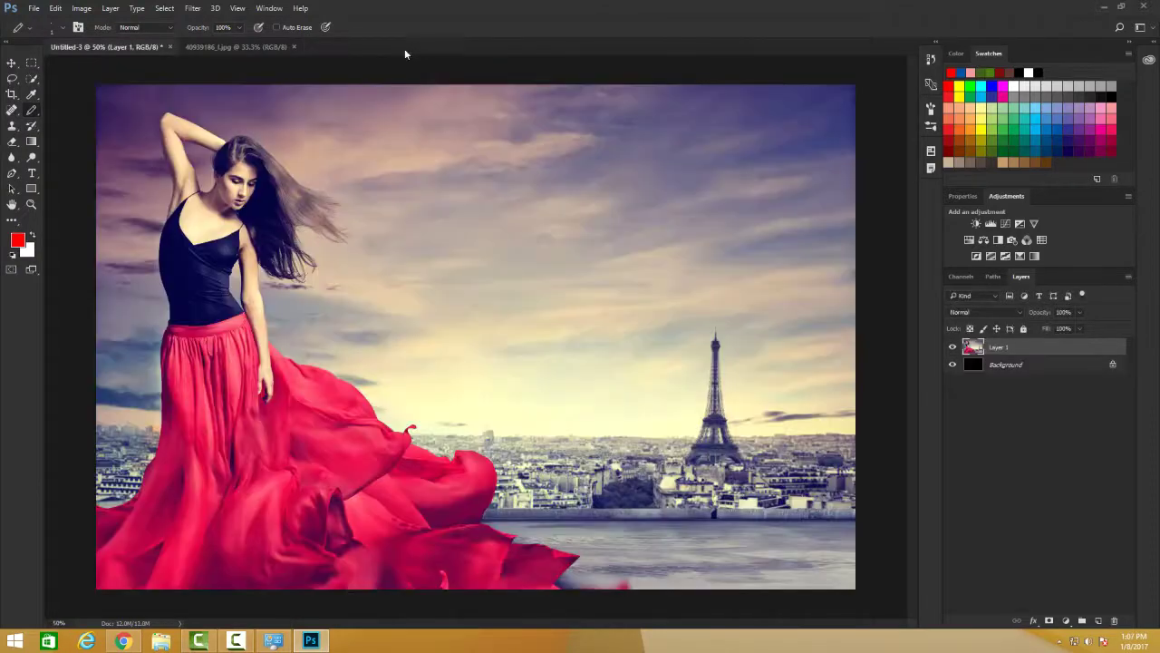
click(42, 8)
click(41, 33)
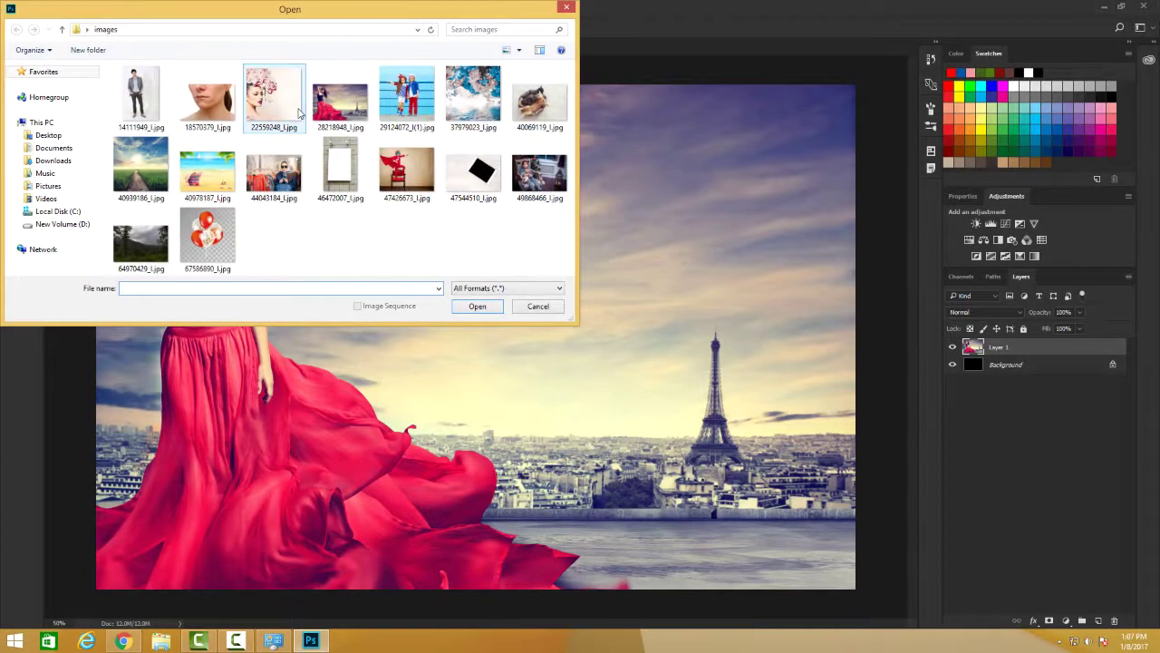
double_click(297, 109)
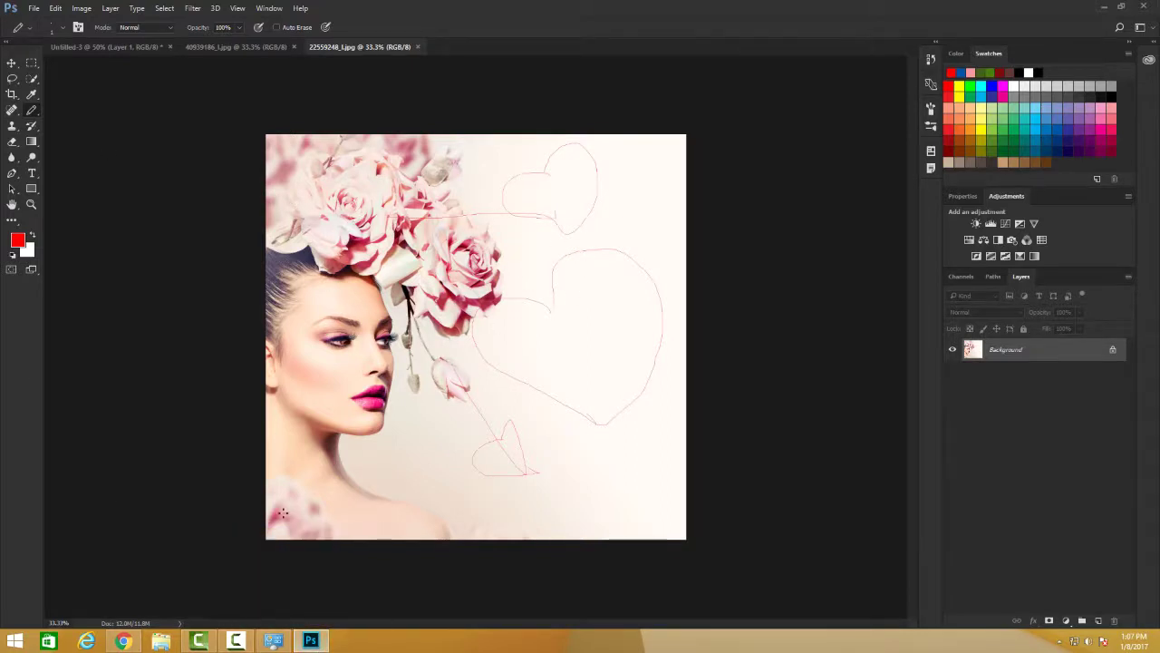
click(33, 9)
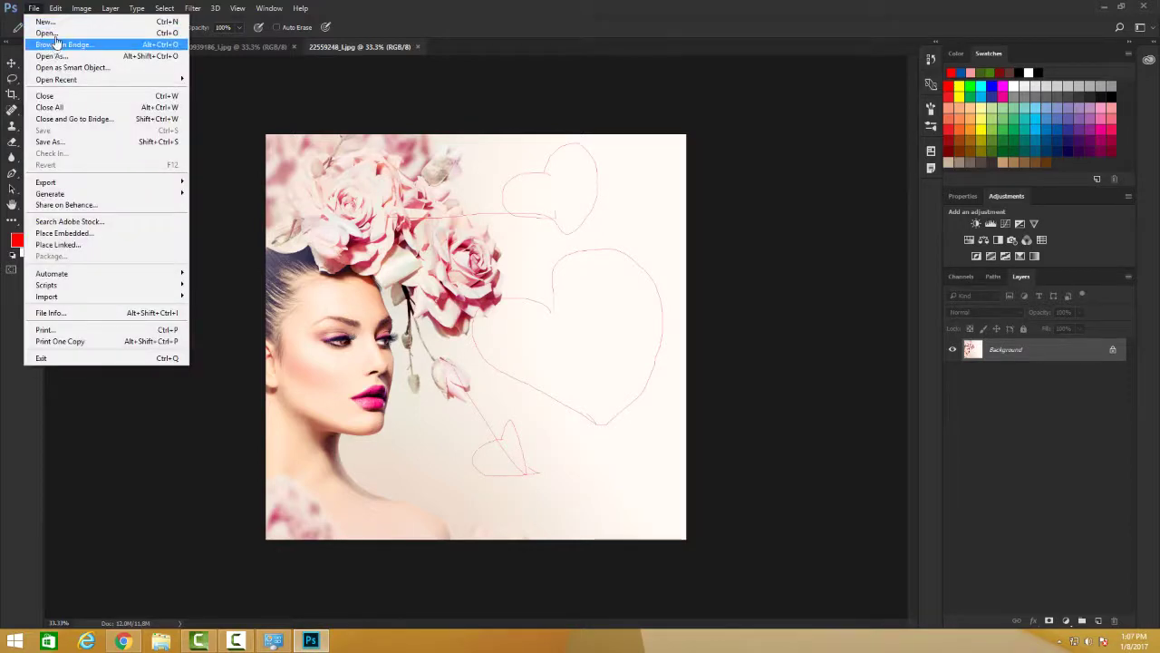
click(46, 33)
key(Escape)
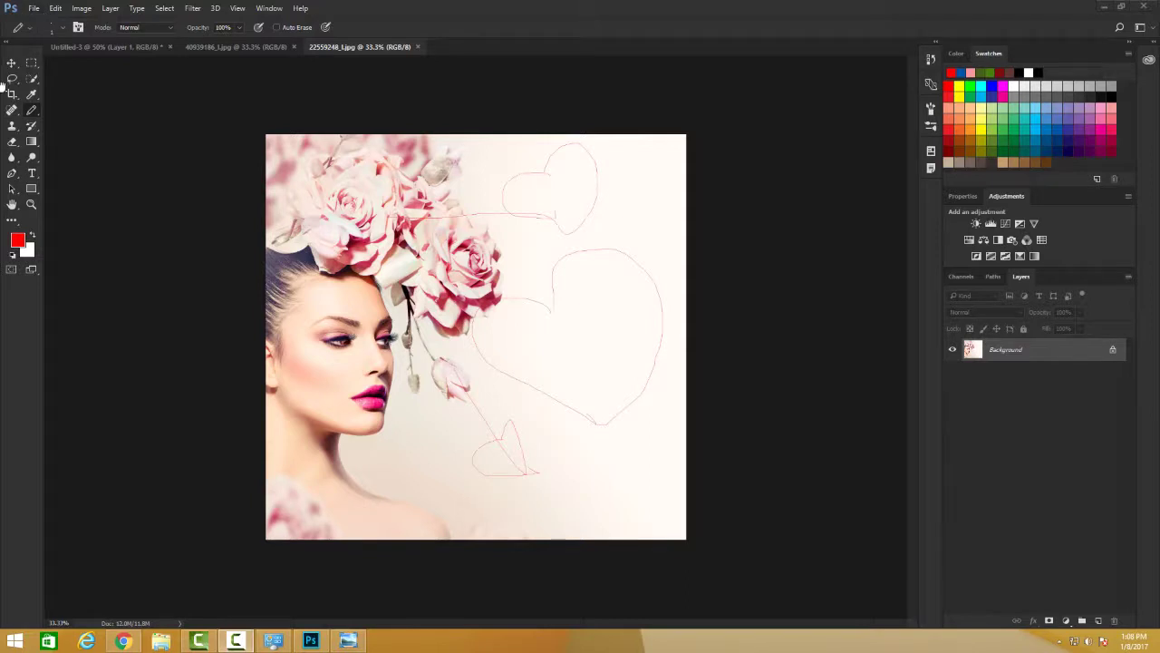
click(34, 9)
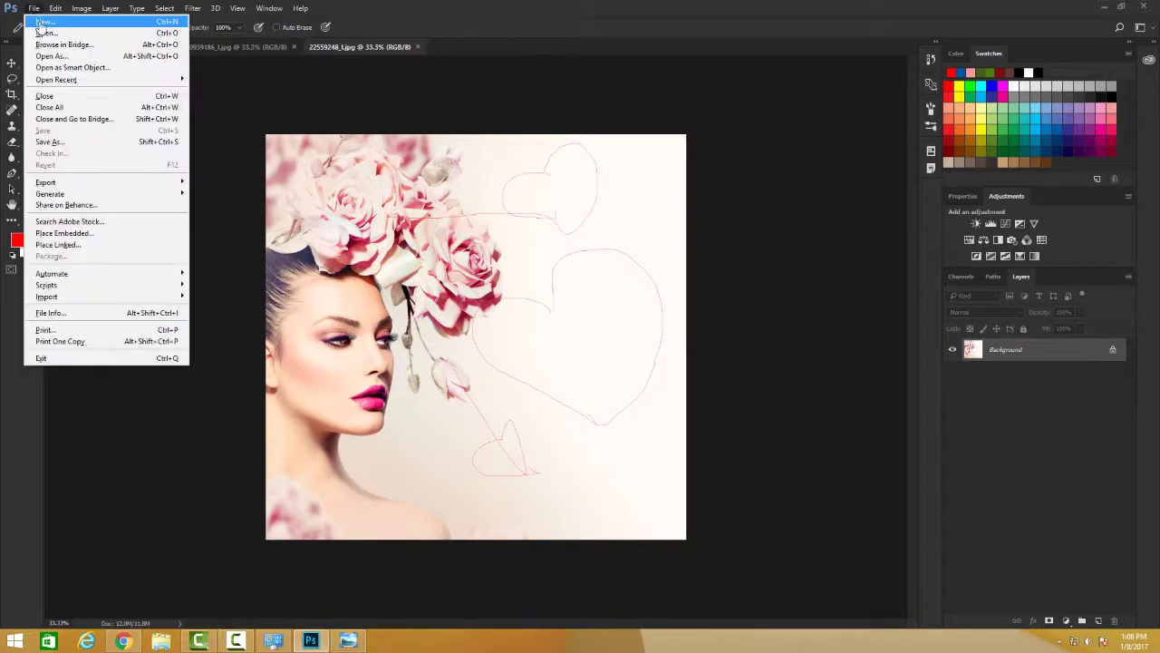
click(54, 32)
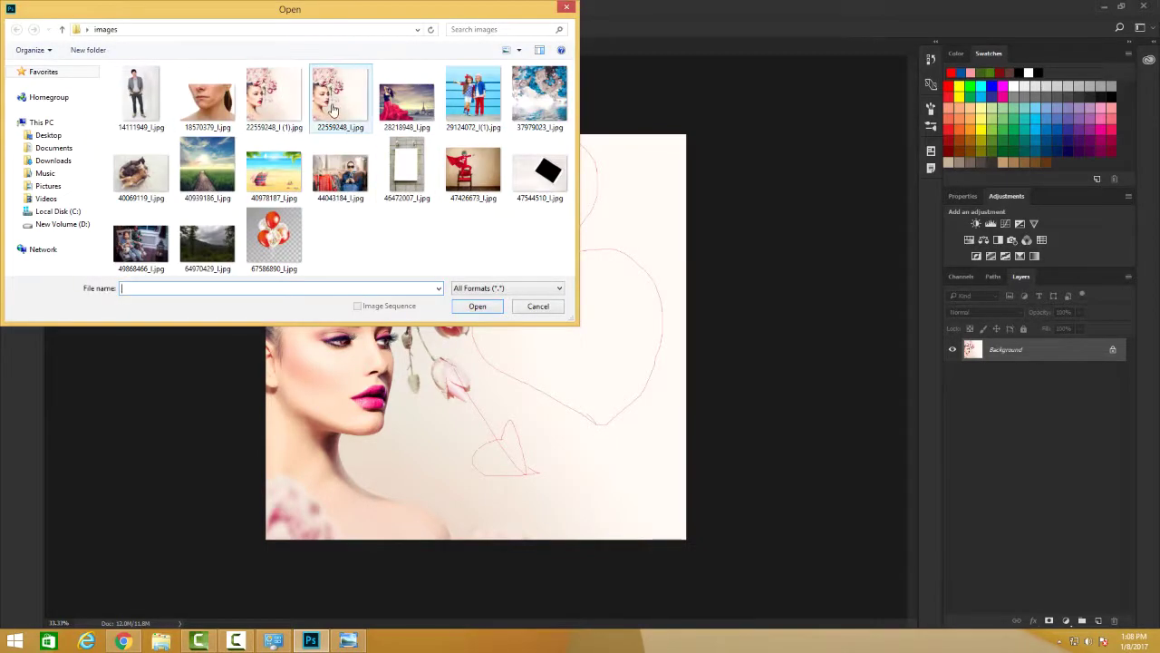
click(333, 107)
click(544, 305)
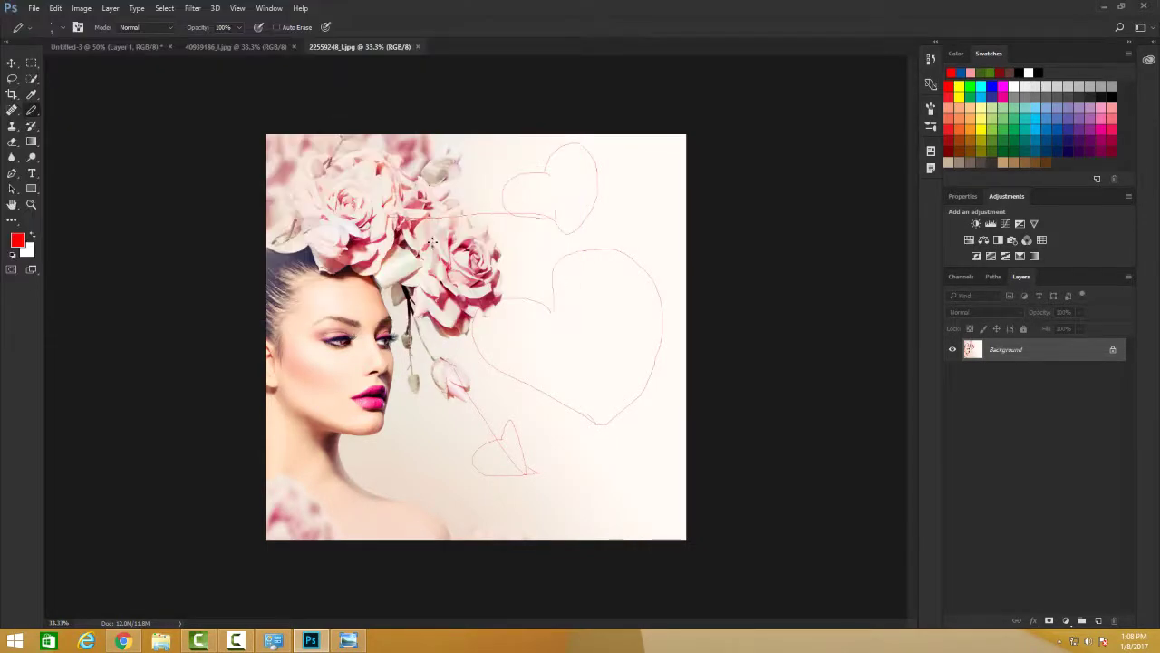
- Open the clean copy 22559248_l (1).jpg from the images folder
click(33, 8)
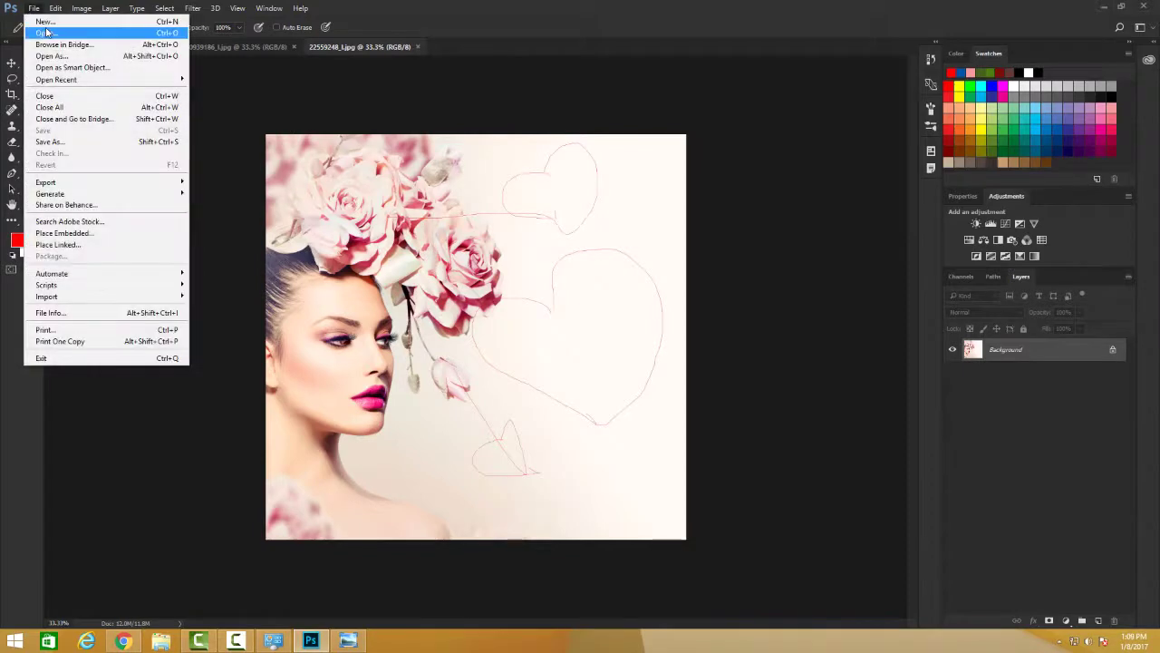
click(41, 34)
click(270, 84)
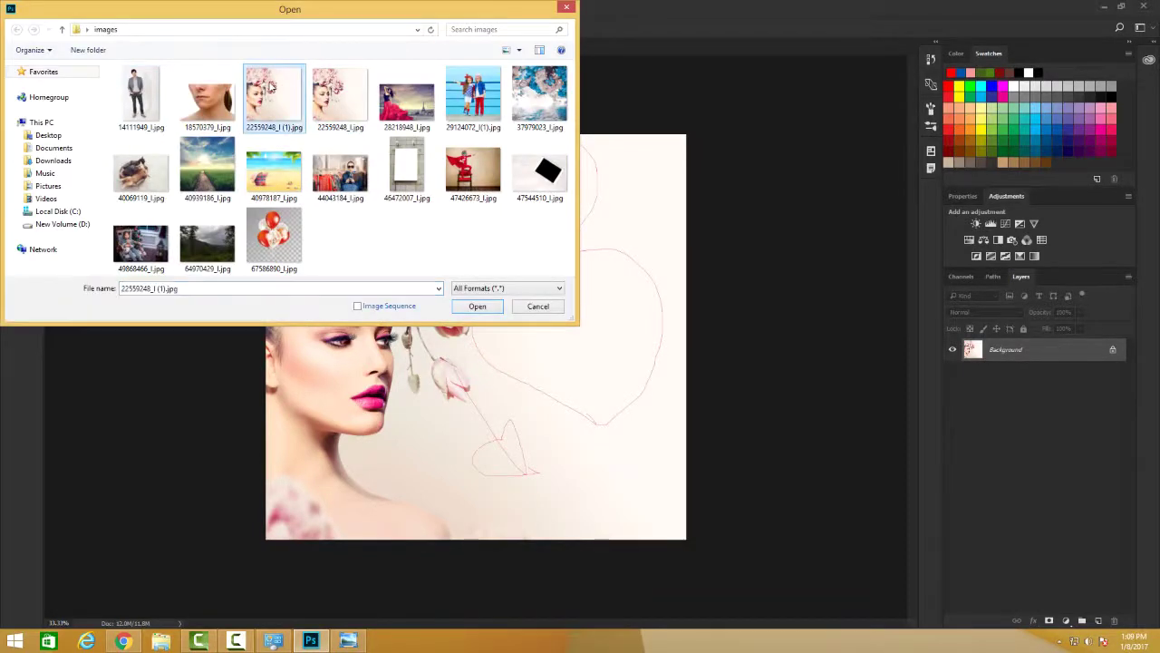
click(476, 305)
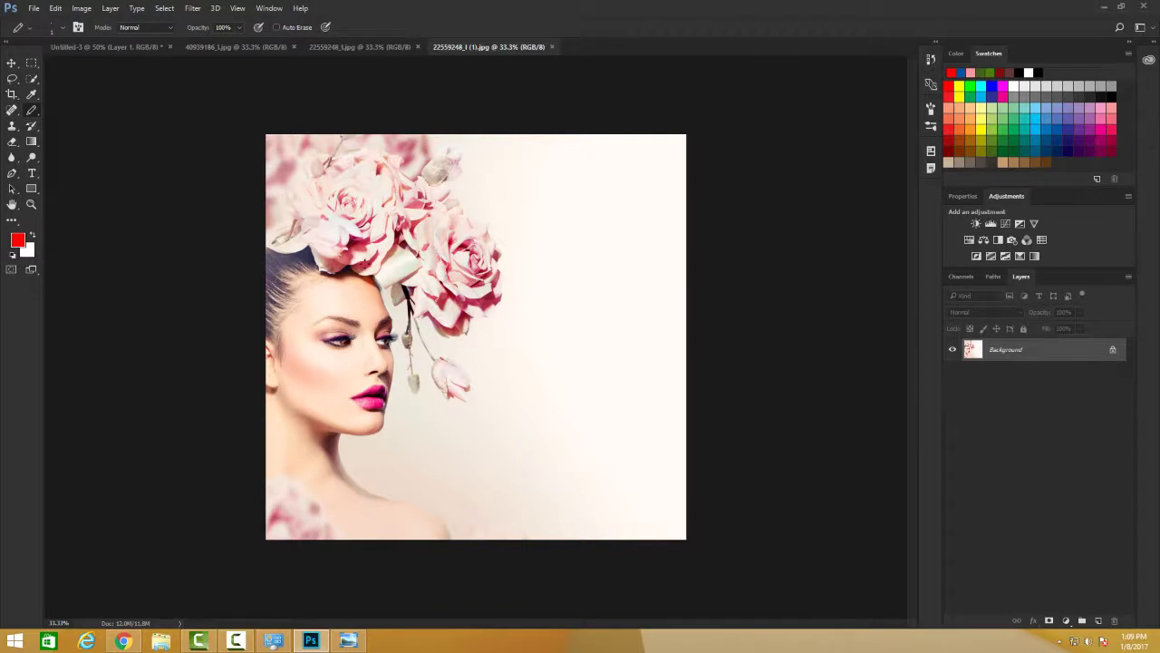
- Add a new empty layer above the Background in Normal mode at 100% opacity
click(111, 8)
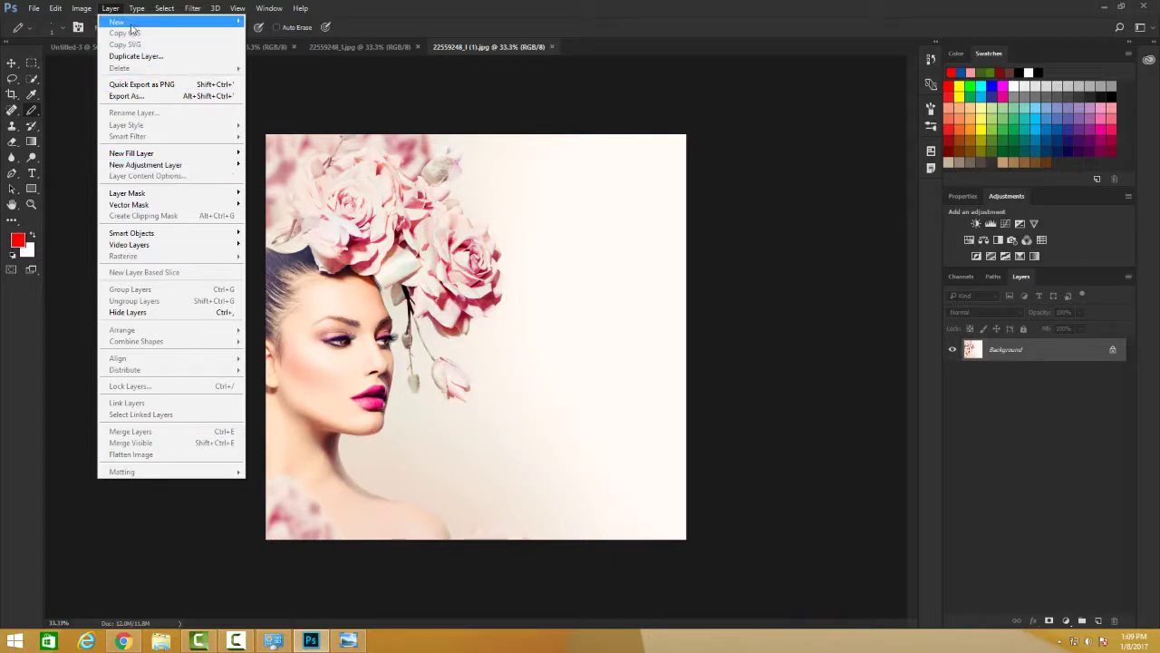
mouse_move(134, 22)
click(265, 21)
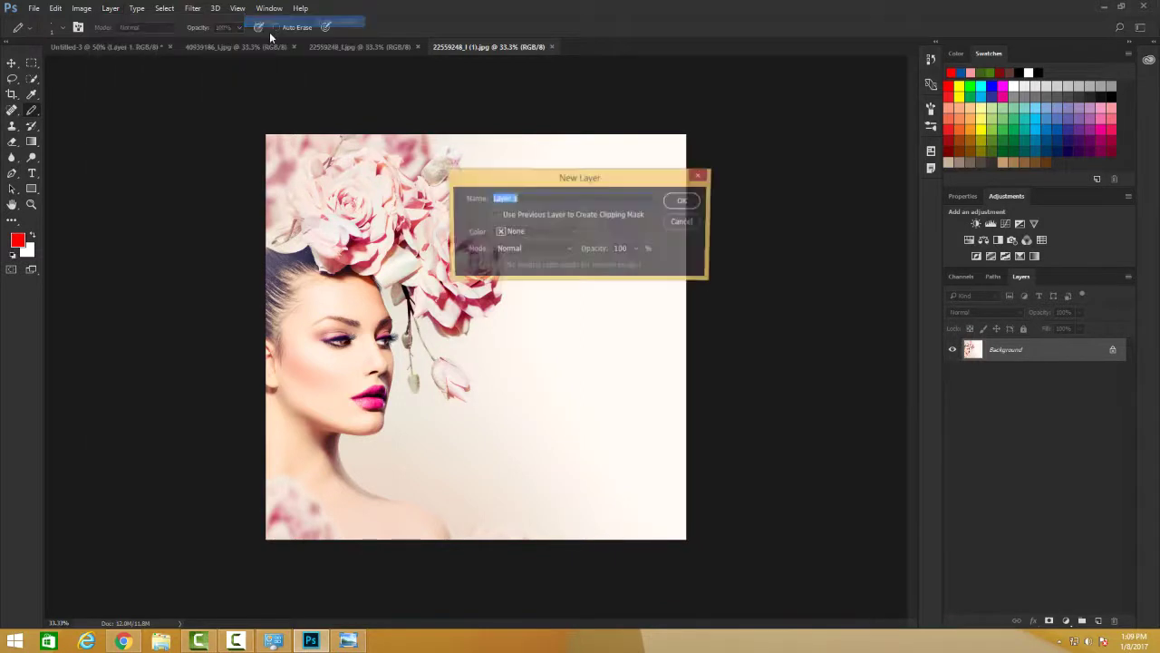
click(672, 201)
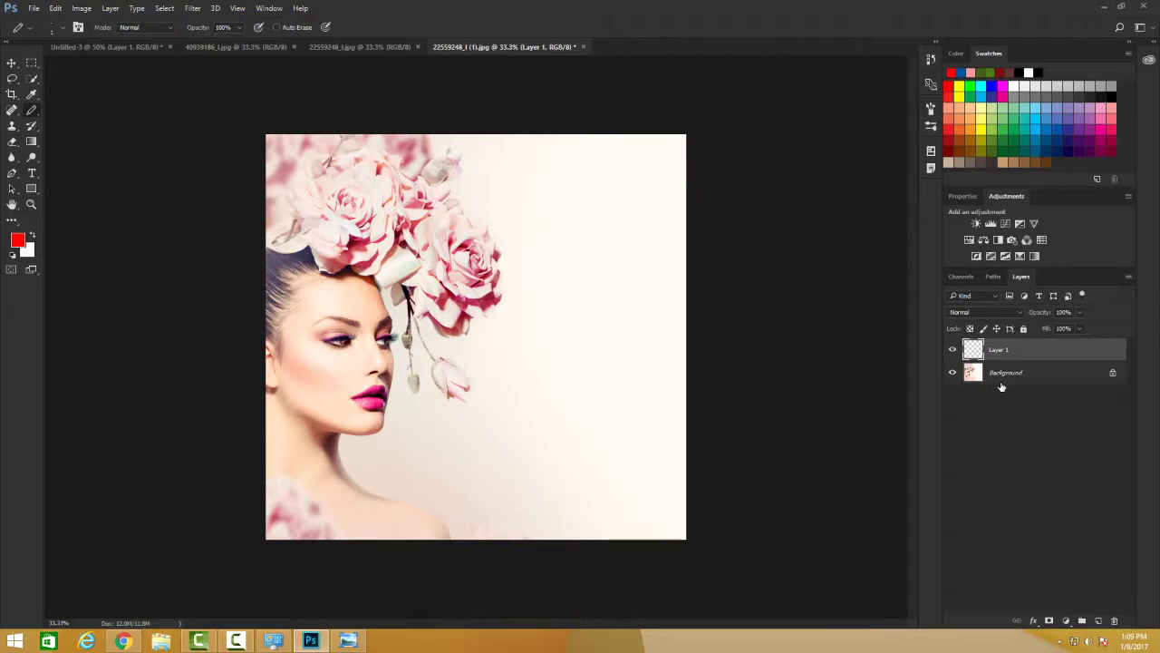
- Set the foreground colour to the pink swatch f06eaa
click(16, 241)
click(721, 143)
click(18, 241)
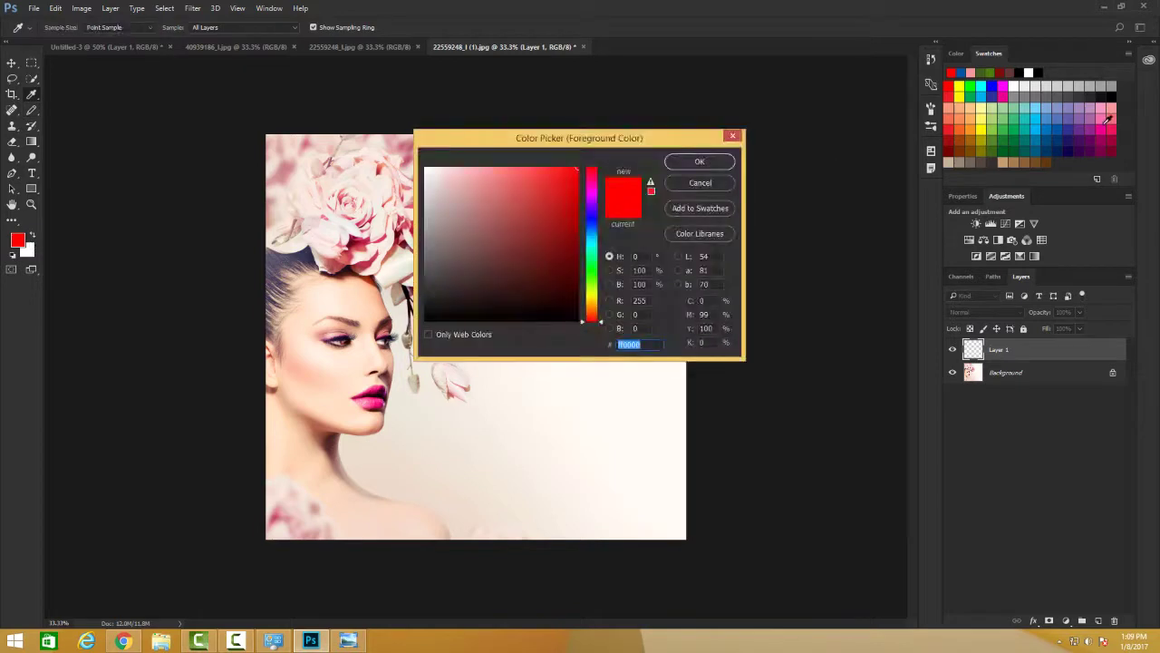
click(1107, 121)
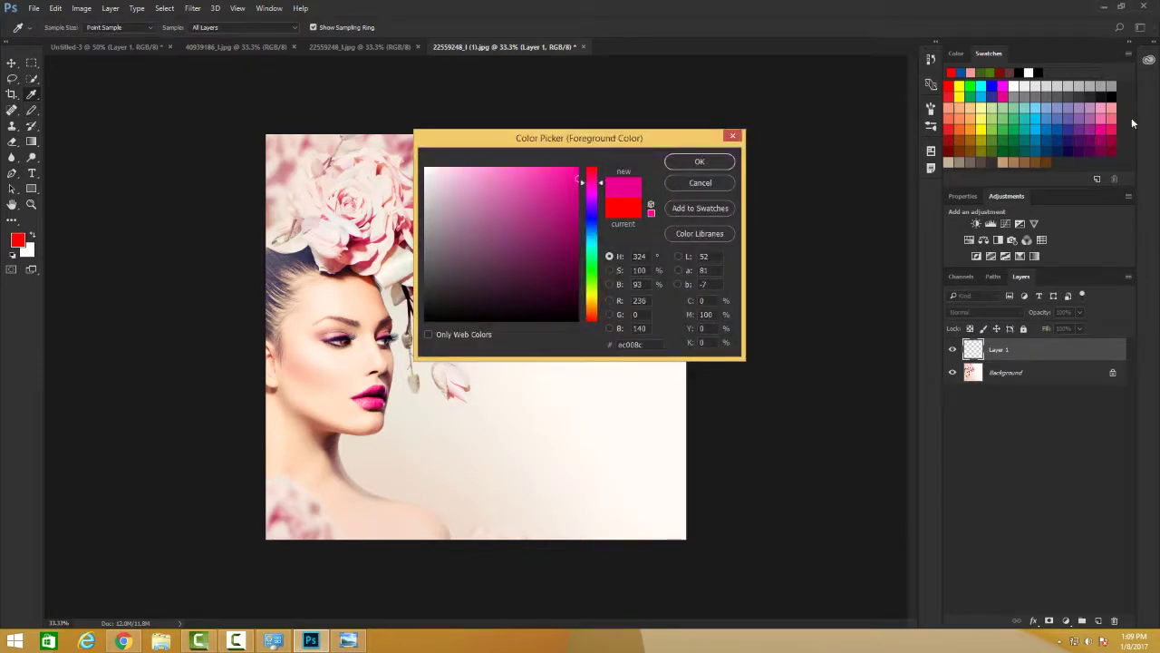
click(700, 162)
- Paint pink over the roses on the woman's head on the new layer with the Brush tool
click(34, 128)
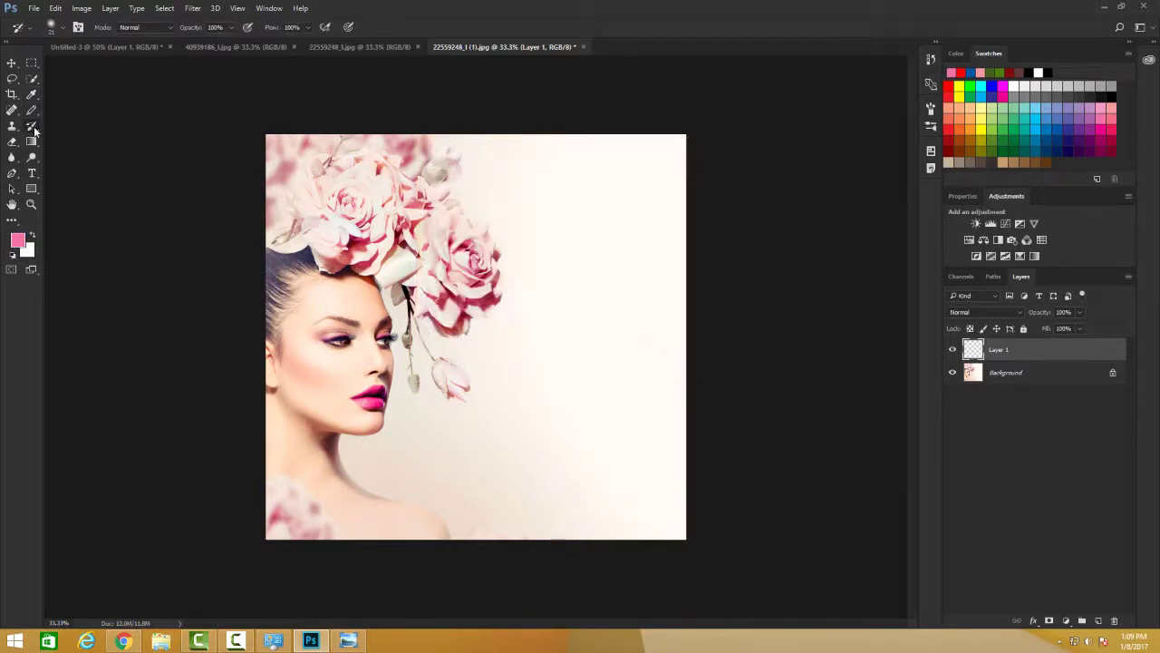
right_click(34, 128)
click(30, 112)
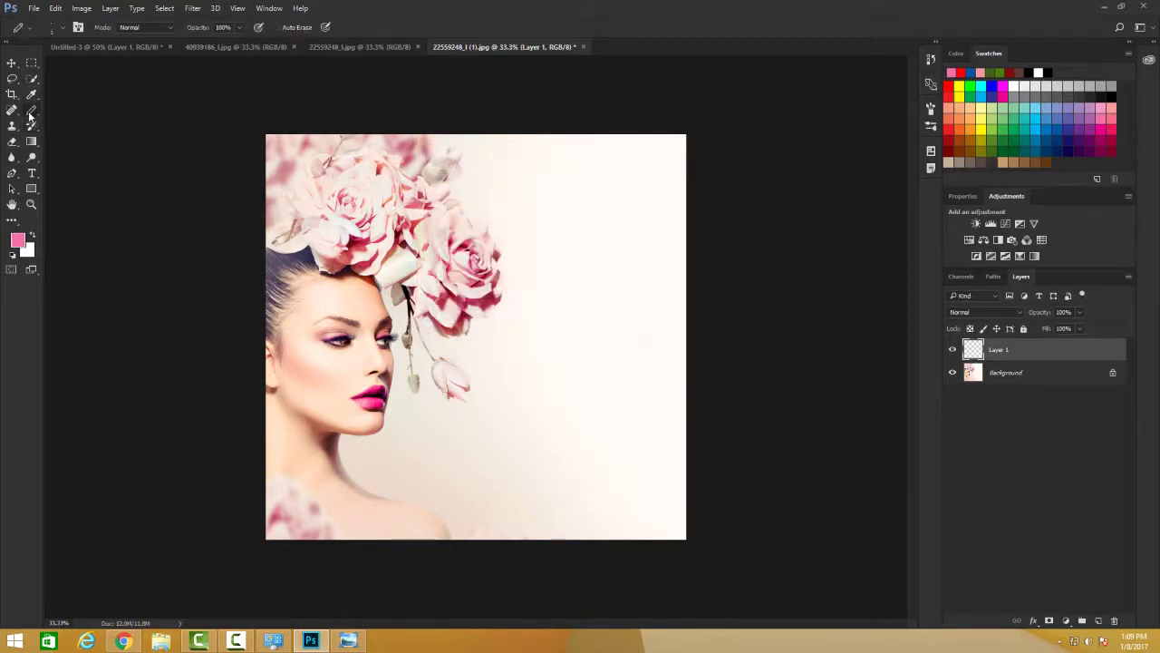
click(6, 43)
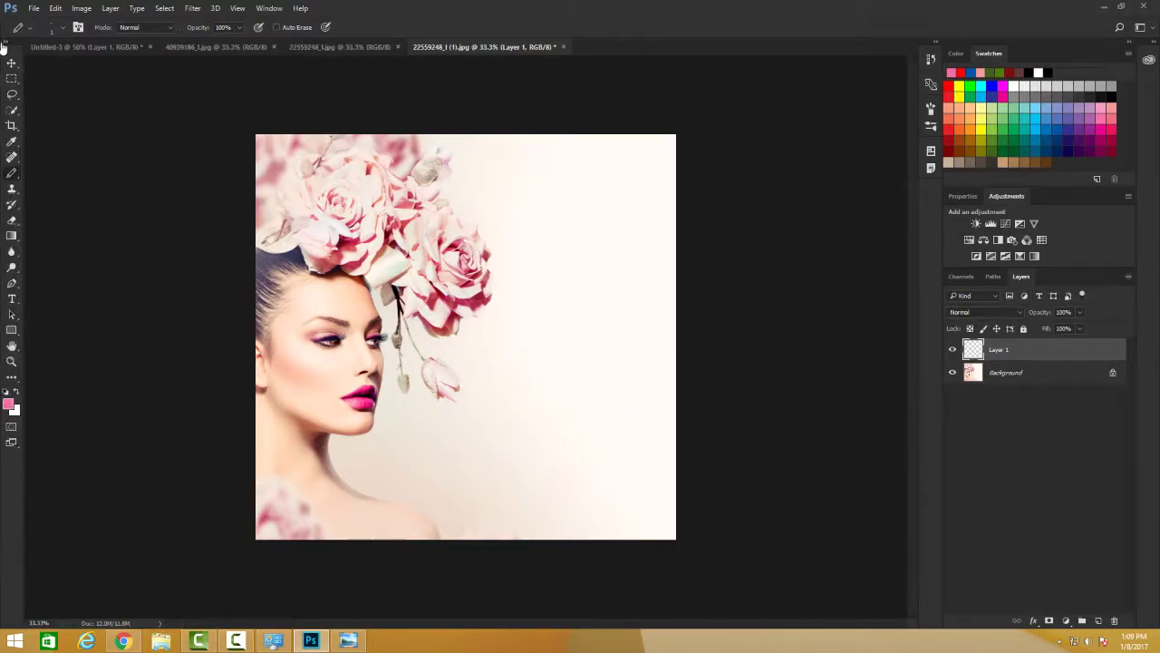
click(11, 174)
click(55, 172)
mouse_move(320, 234)
mouse_down()
mouse_move(344, 209)
mouse_move(288, 206)
mouse_move(314, 162)
mouse_move(273, 141)
mouse_move(265, 207)
mouse_move(293, 236)
mouse_move(276, 236)
mouse_move(266, 191)
mouse_move(299, 163)
mouse_move(297, 152)
mouse_move(348, 164)
mouse_move(339, 180)
mouse_move(306, 175)
mouse_move(376, 182)
mouse_move(354, 250)
mouse_move(371, 238)
mouse_move(386, 257)
mouse_move(404, 245)
mouse_move(443, 258)
mouse_move(457, 270)
mouse_move(421, 284)
mouse_move(421, 303)
mouse_move(441, 319)
mouse_move(451, 301)
mouse_move(395, 152)
mouse_move(428, 160)
mouse_move(355, 171)
mouse_move(277, 145)
mouse_move(257, 150)
mouse_move(316, 240)
mouse_move(286, 212)
mouse_move(262, 225)
mouse_move(387, 250)
mouse_move(391, 273)
mouse_move(386, 156)
mouse_move(423, 240)
mouse_move(474, 262)
mouse_up()
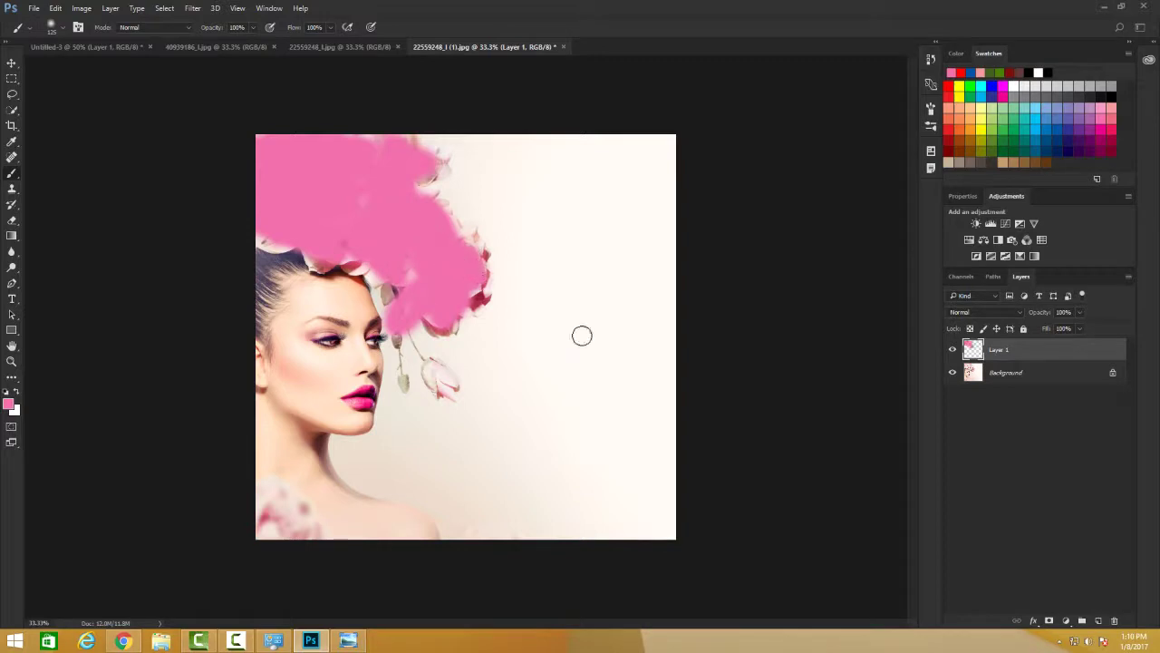
- Set the painted layer's blend mode to Soft Light and brush pink over the hanging rosebud
click(1000, 312)
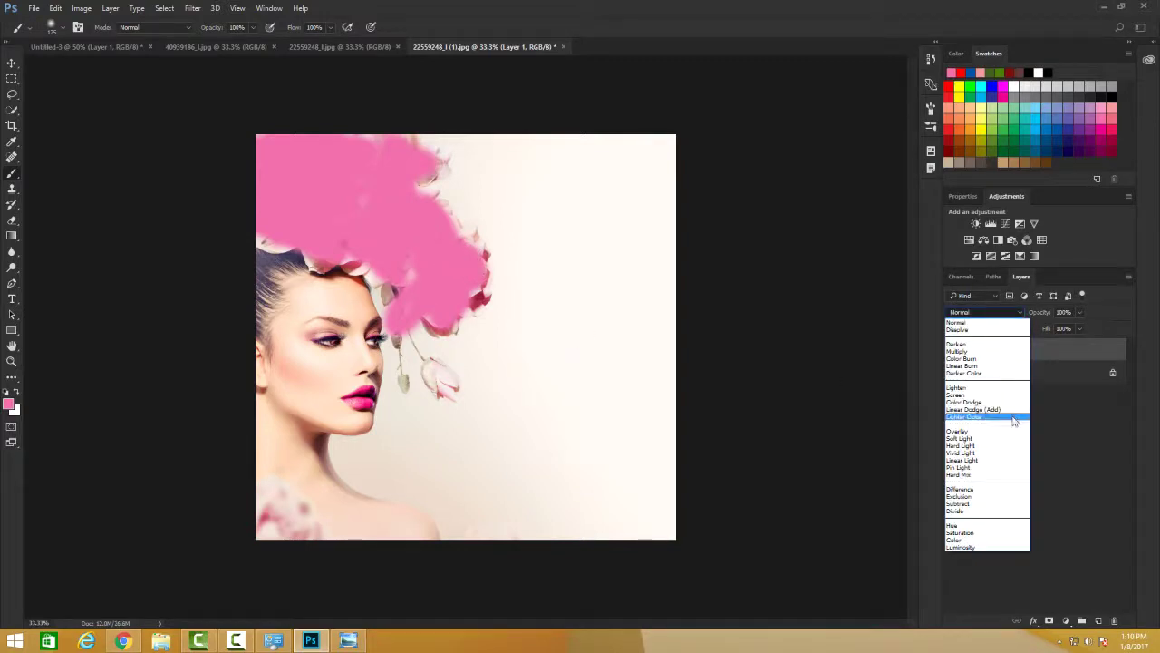
click(975, 439)
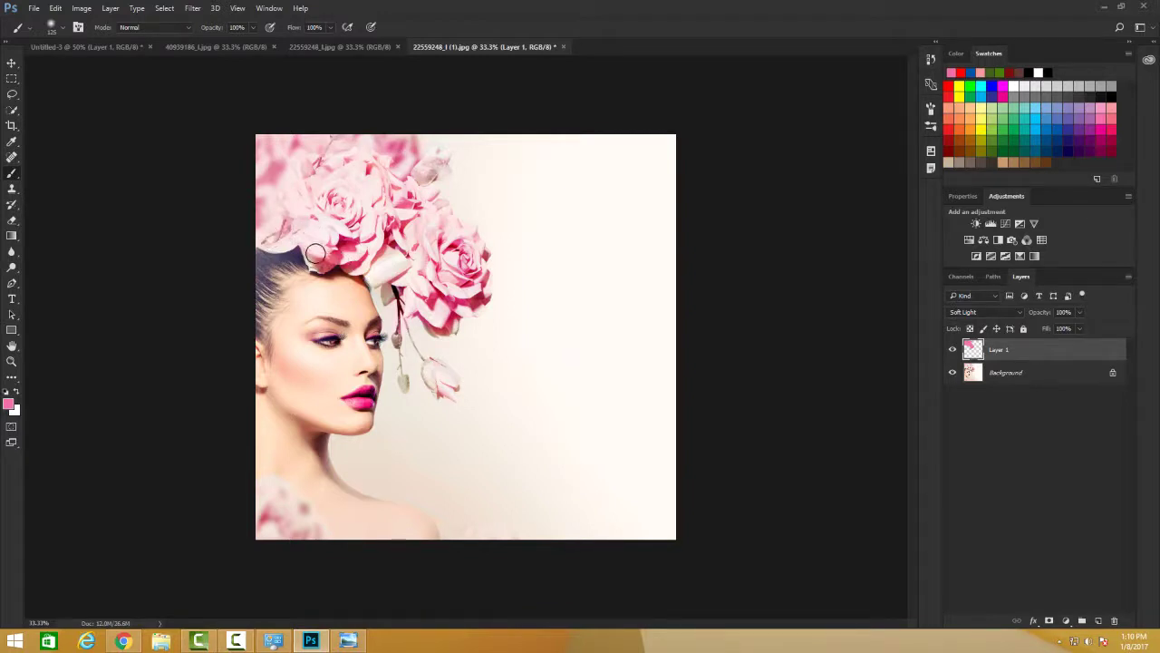
drag(443, 385, 423, 357)
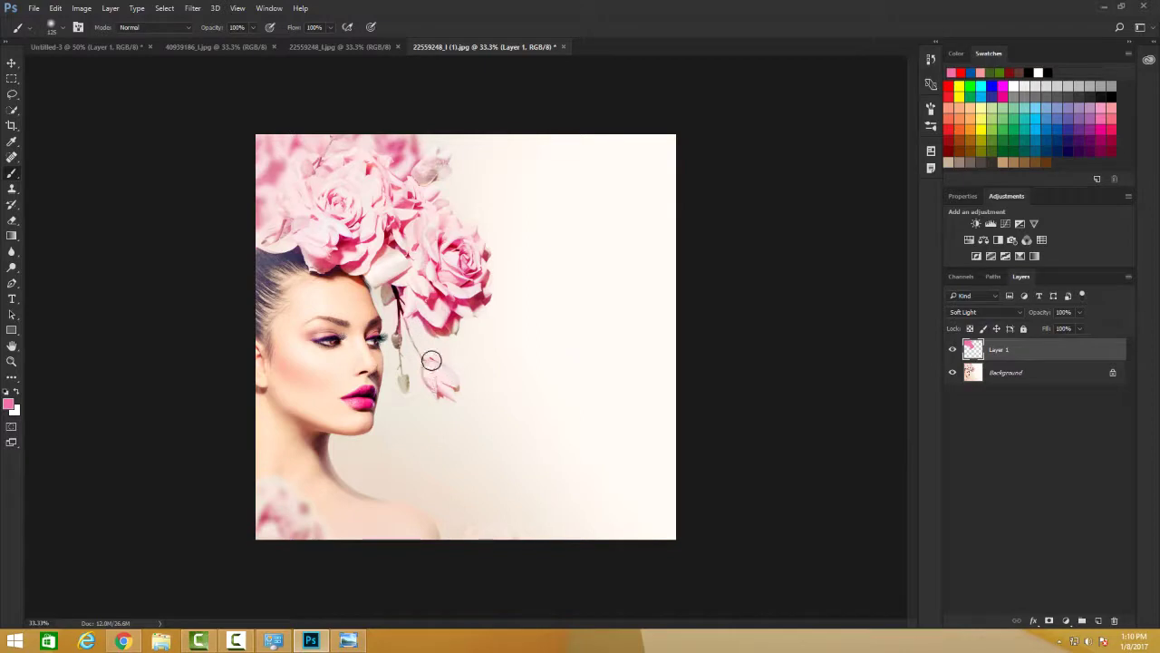
- Toggle the painted layer's visibility repeatedly to compare the flowers with and without the pink tint
click(951, 350)
click(951, 350)
click(951, 350)
click(952, 350)
click(952, 350)
click(952, 351)
click(951, 351)
click(952, 350)
- Set the foreground colour to a red swatch and activate the Brush tool for recolouring the lips
click(8, 405)
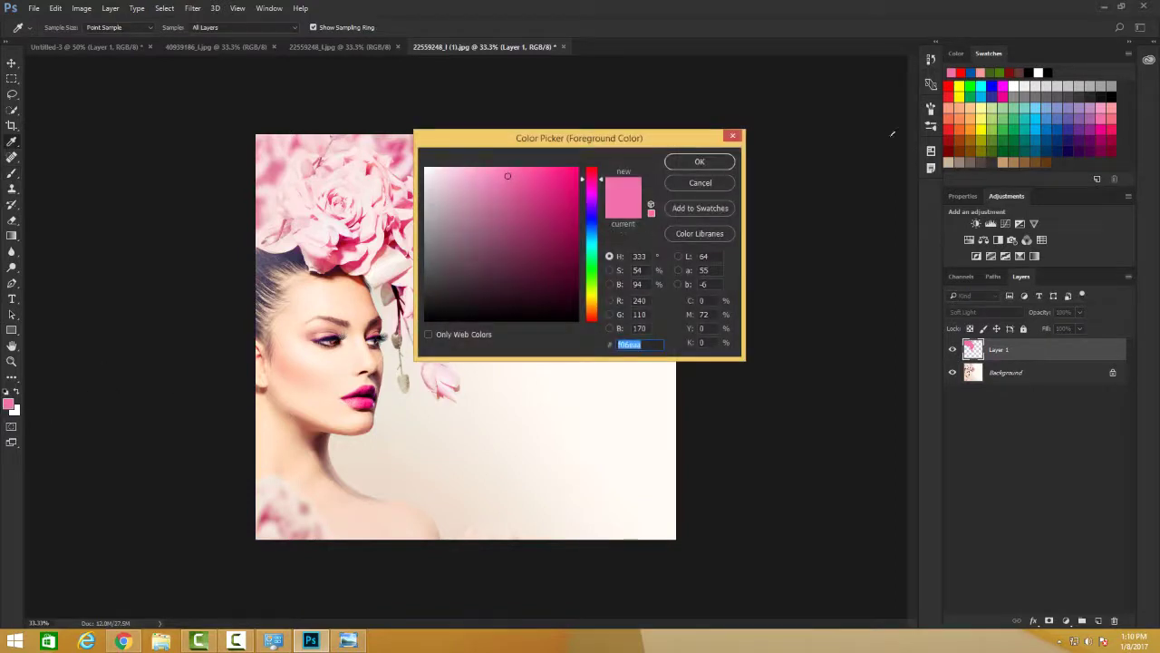
click(949, 131)
click(704, 162)
key(b)
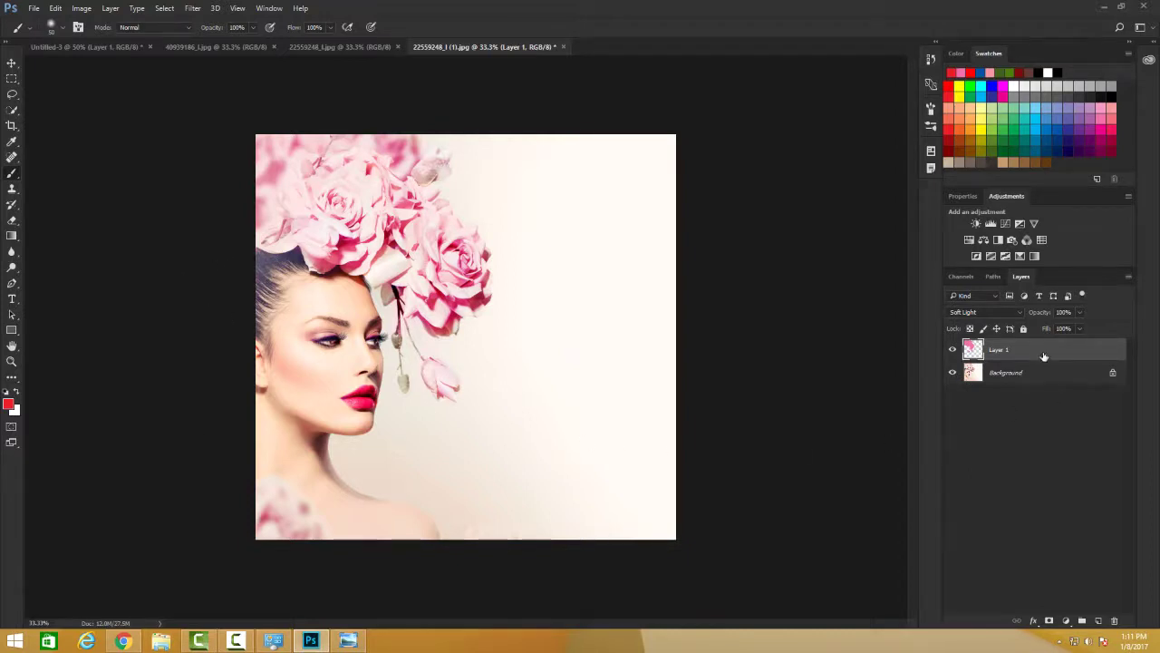
- Delete the painted tint layer and add two new empty layers above the background
drag(1044, 356, 1122, 621)
drag(987, 360, 1115, 620)
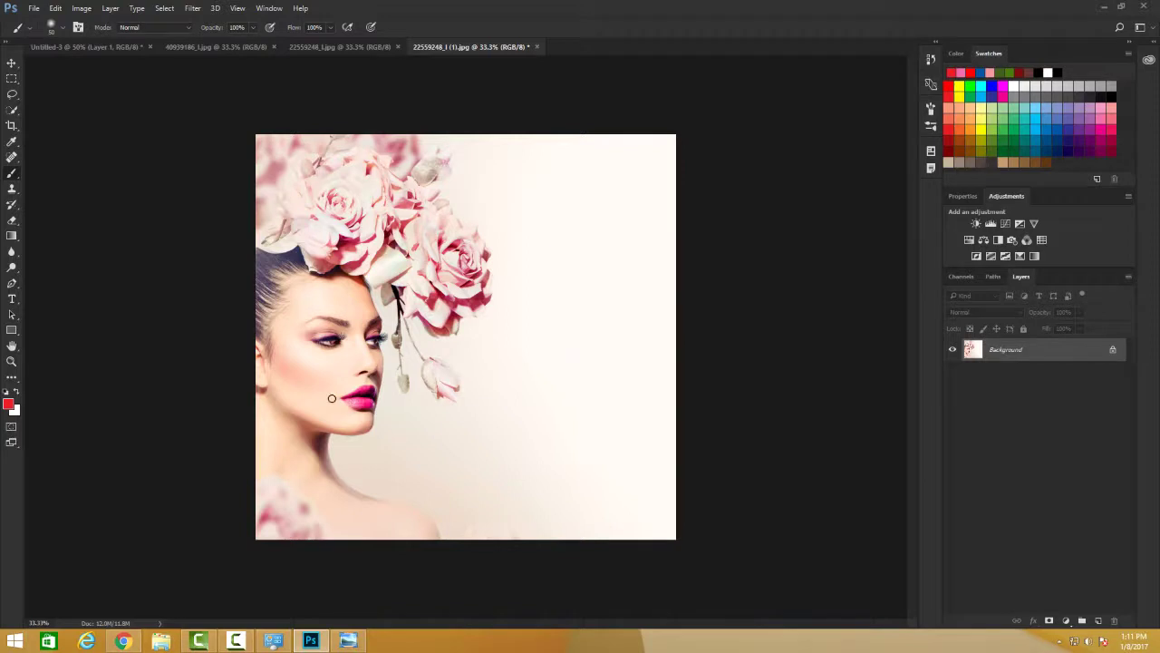
key(ctrl+shift+n)
key(Return)
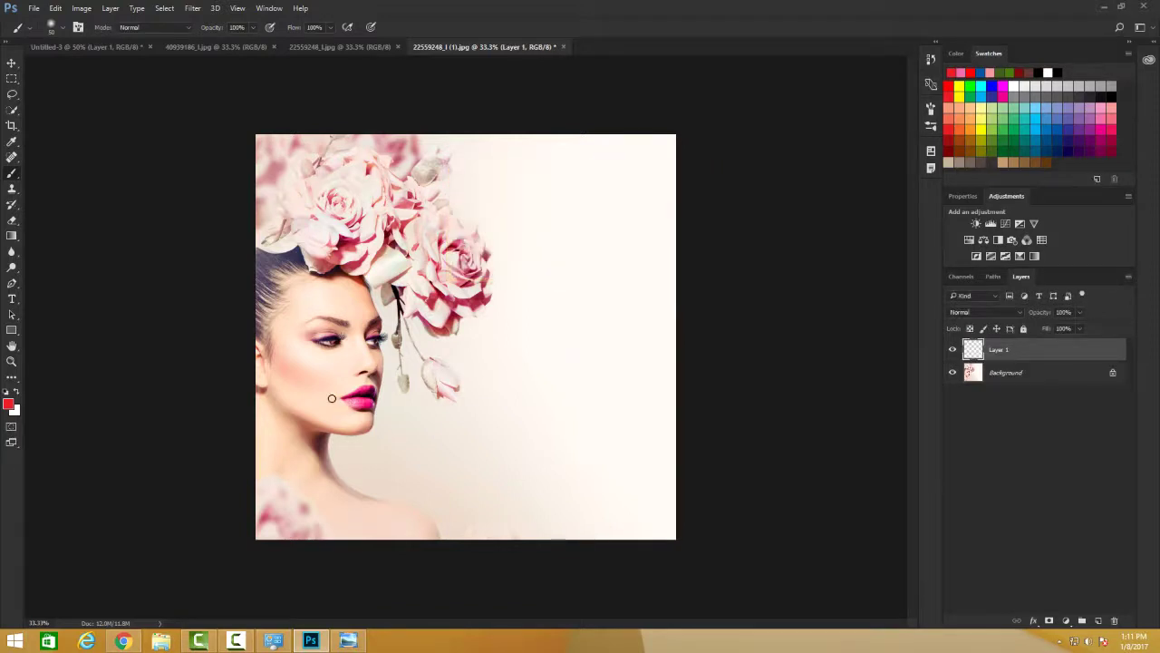
key(ctrl+shift+n)
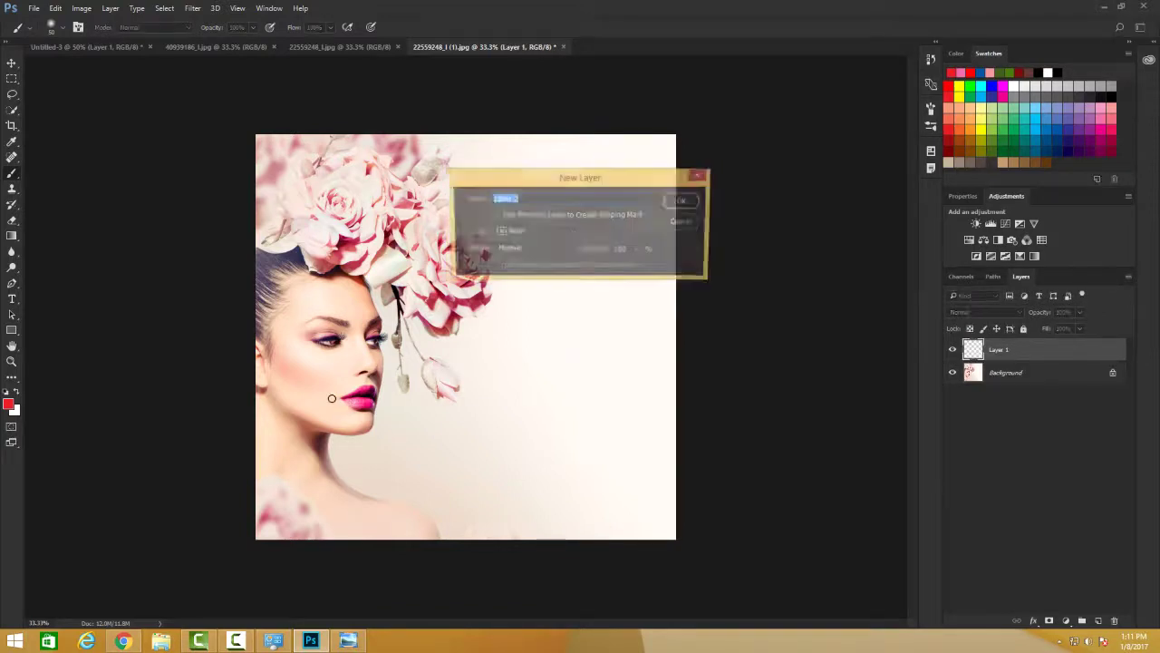
key(Return)
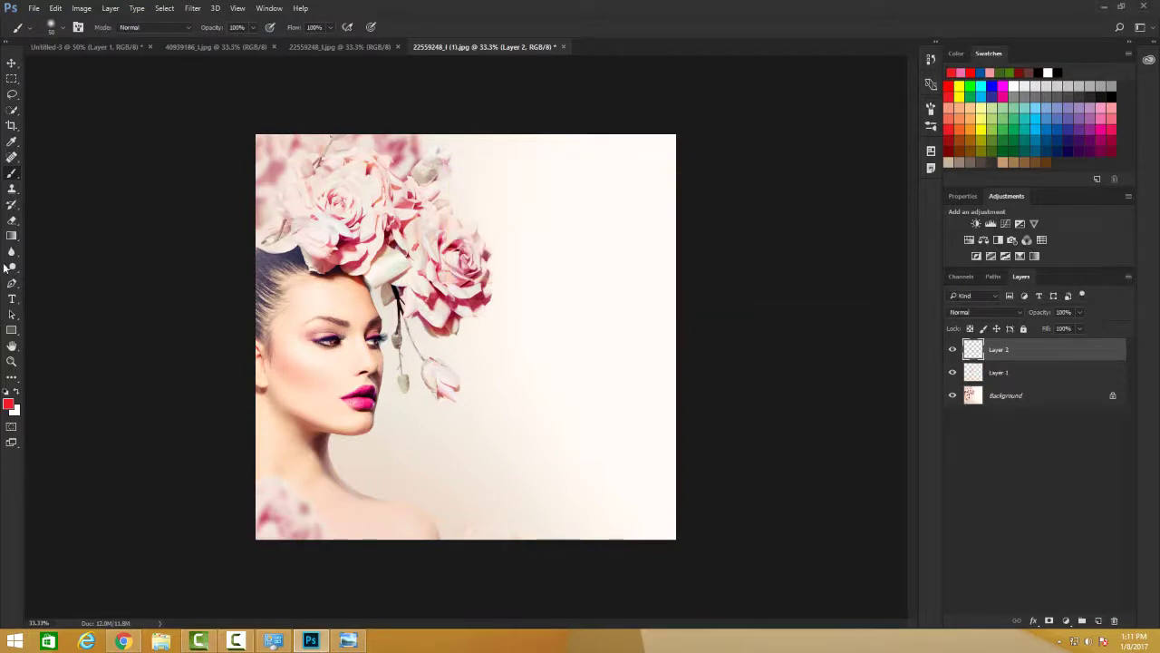
- Sketch two freehand petal-shaped outlines in red with the Pencil tool on the uppermost layer, over the pale background beside the woman
right_click(12, 174)
click(41, 185)
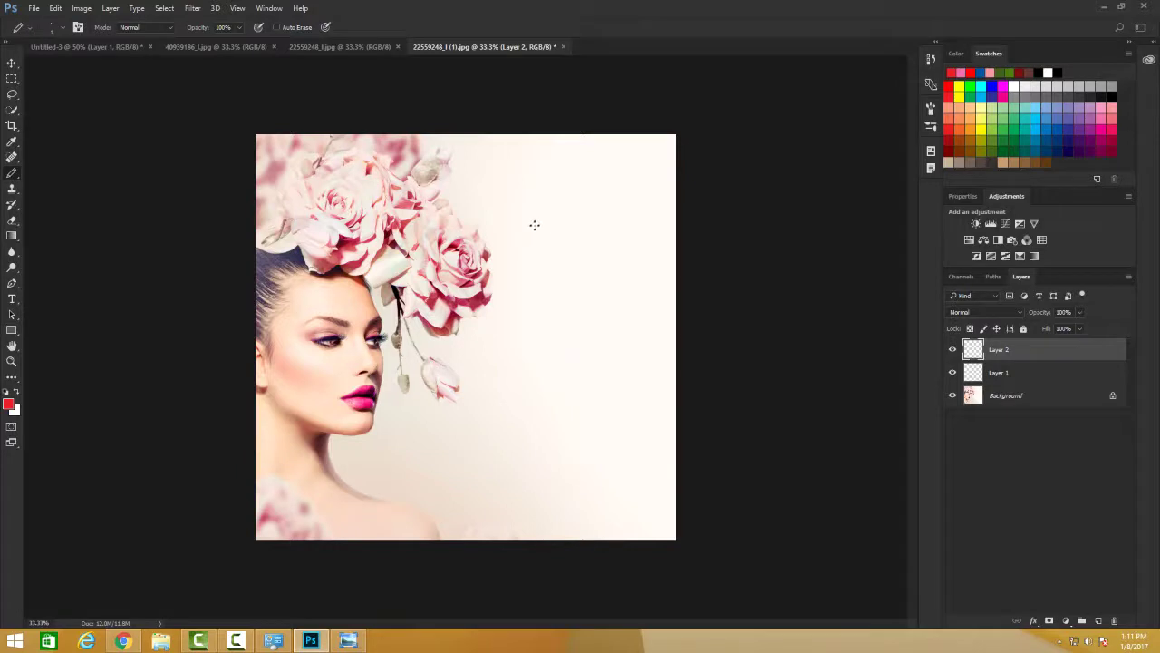
mouse_move(538, 220)
mouse_down()
mouse_move(604, 318)
mouse_move(588, 352)
mouse_move(559, 348)
mouse_up()
mouse_move(492, 402)
mouse_down()
mouse_move(485, 507)
mouse_move(518, 498)
mouse_move(478, 442)
mouse_move(492, 415)
mouse_move(535, 397)
mouse_move(540, 509)
mouse_up()
- Save the layered portrait to the Desktop in Photoshop format as 22559248_l (1).psd
key(ctrl+shift+s)
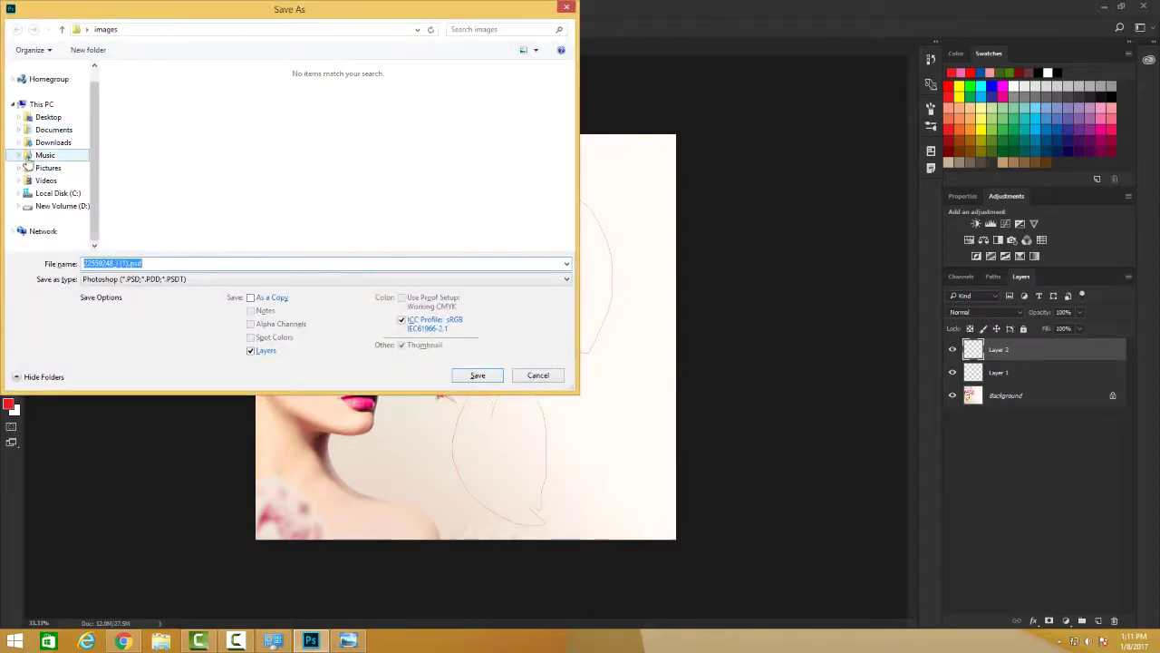
click(47, 117)
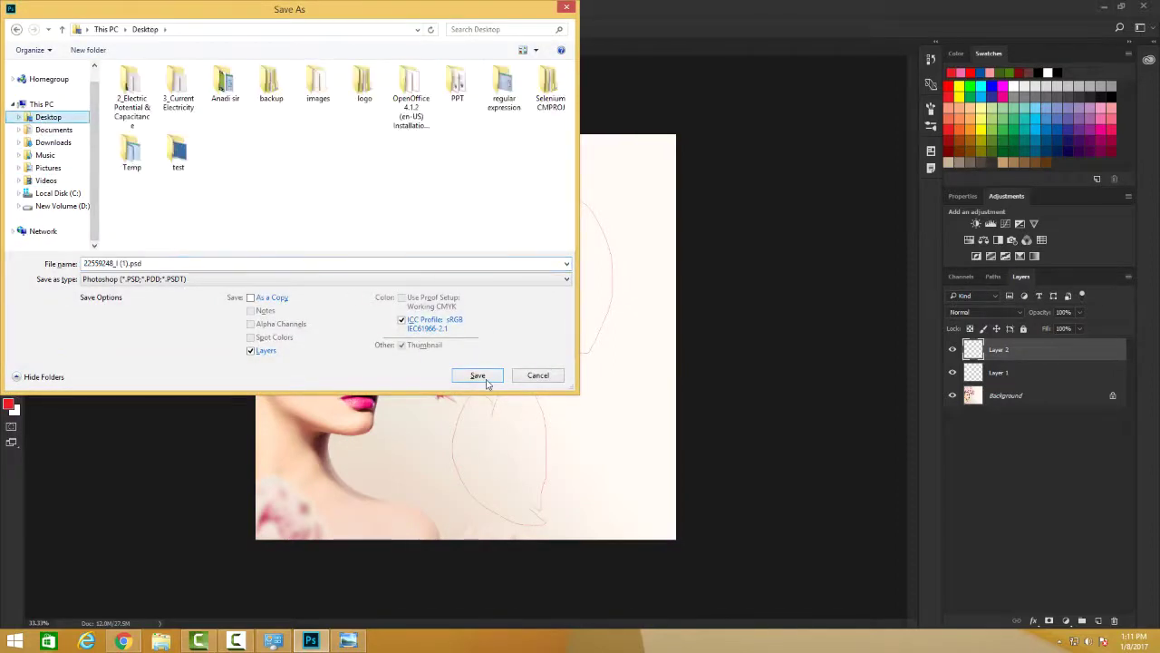
click(477, 375)
click(718, 195)
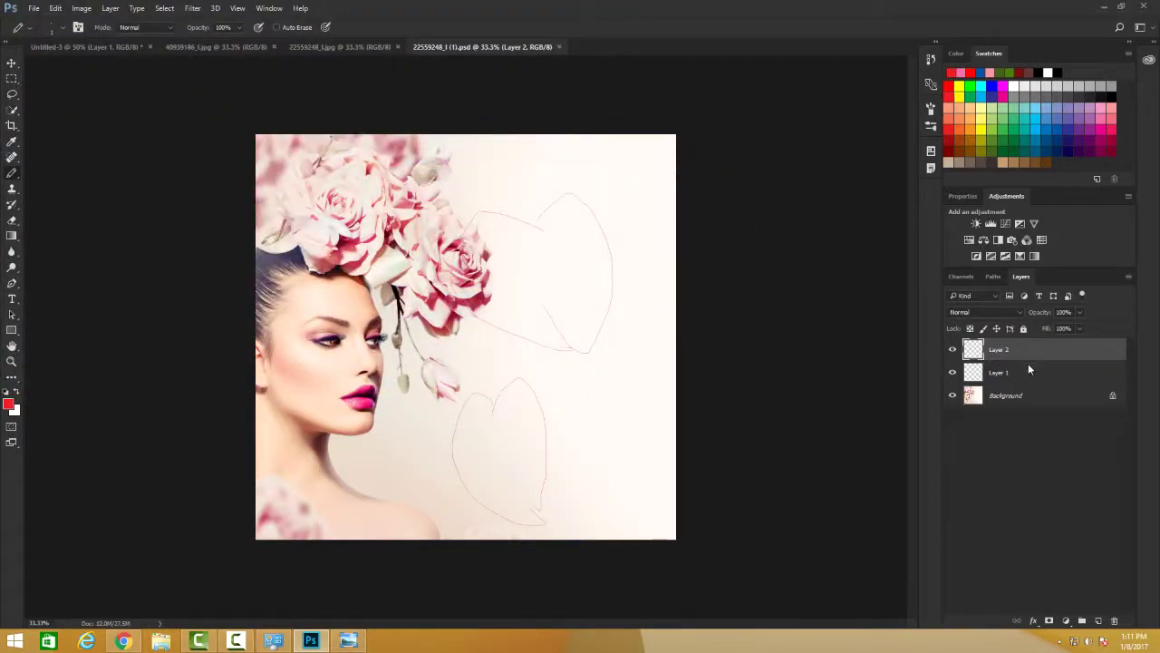
- Delete the layer that holds the pencil outlines
click(1019, 395)
click(1015, 372)
click(1014, 351)
mouse_move(1014, 351)
mouse_down()
mouse_move(1051, 561)
mouse_move(1116, 620)
mouse_up()
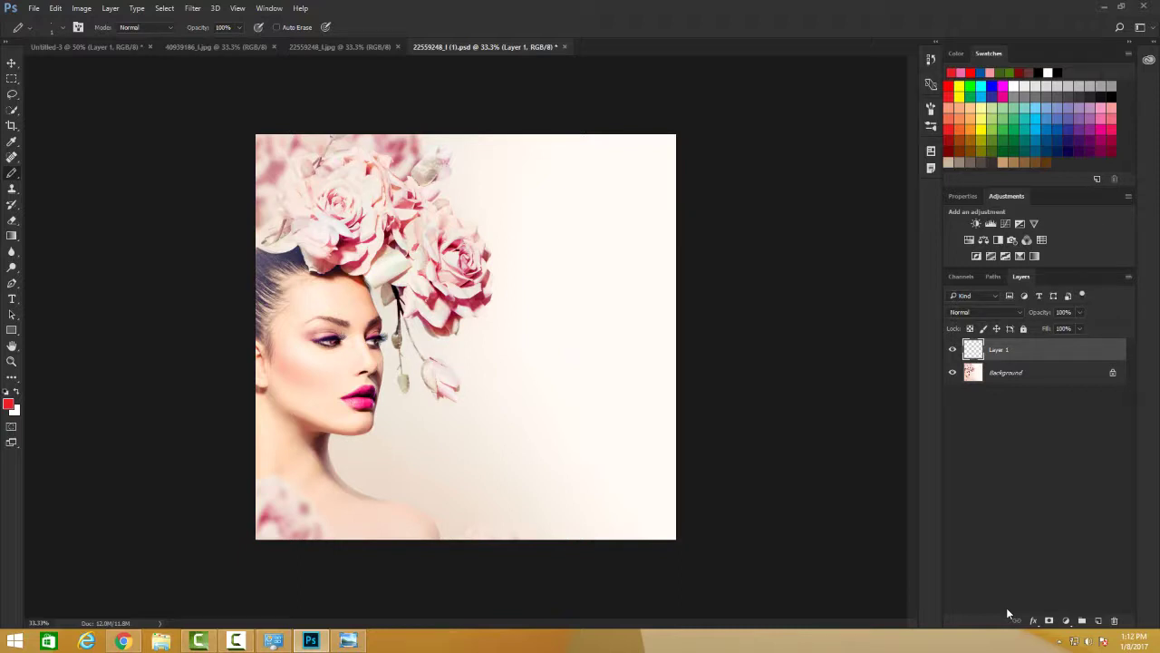
- Copy the whole image of the woman in the red skirt from the Untitled-3 document and paste it into the portrait document
click(347, 46)
click(225, 44)
click(107, 46)
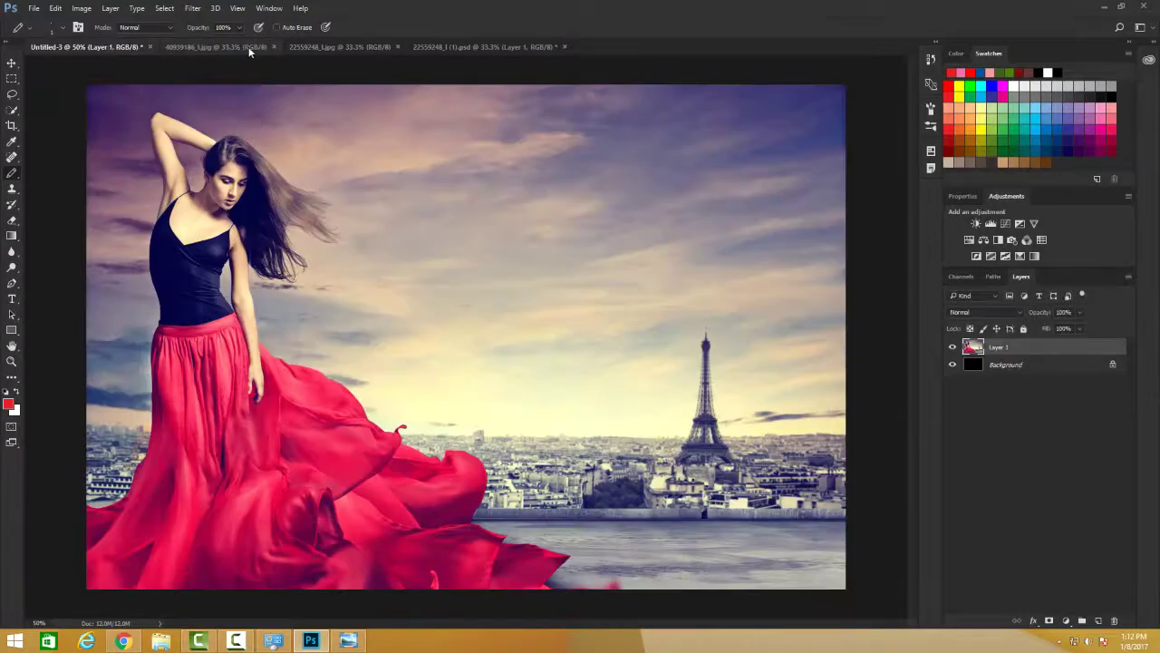
key(ctrl+a)
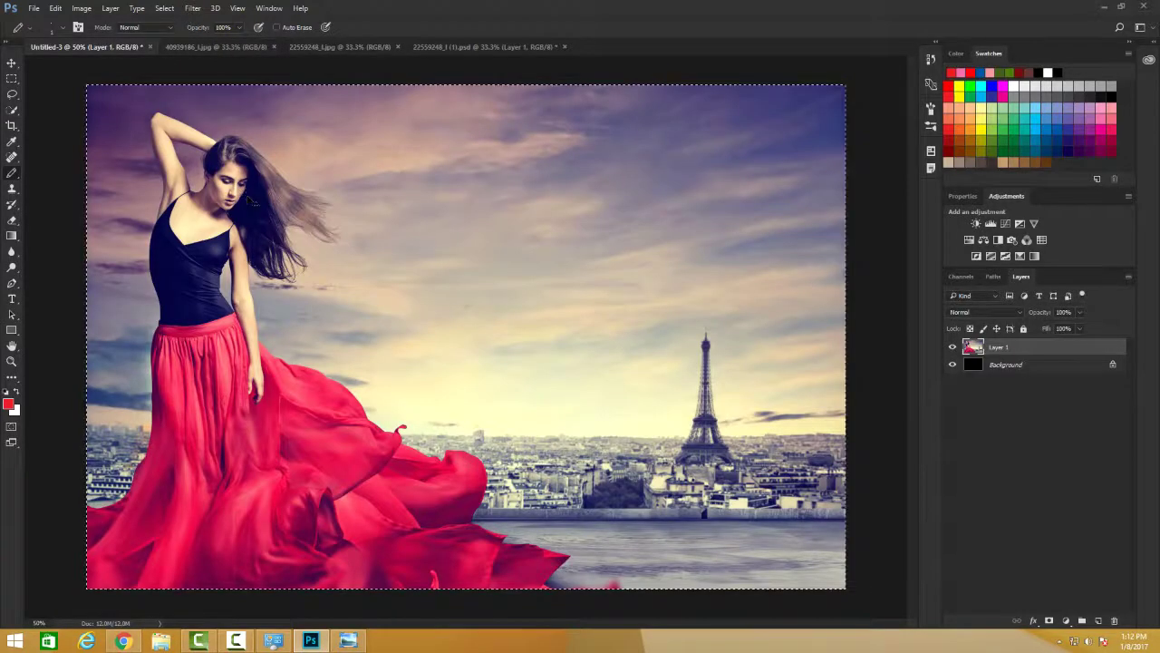
click(489, 46)
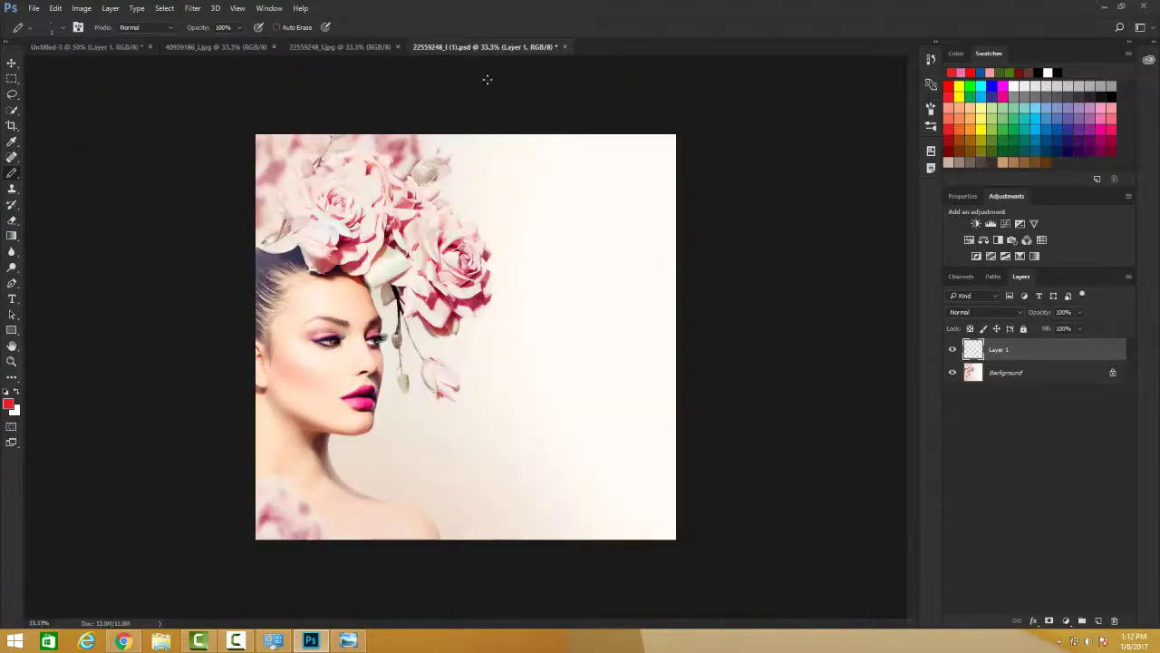
key(ctrl+v)
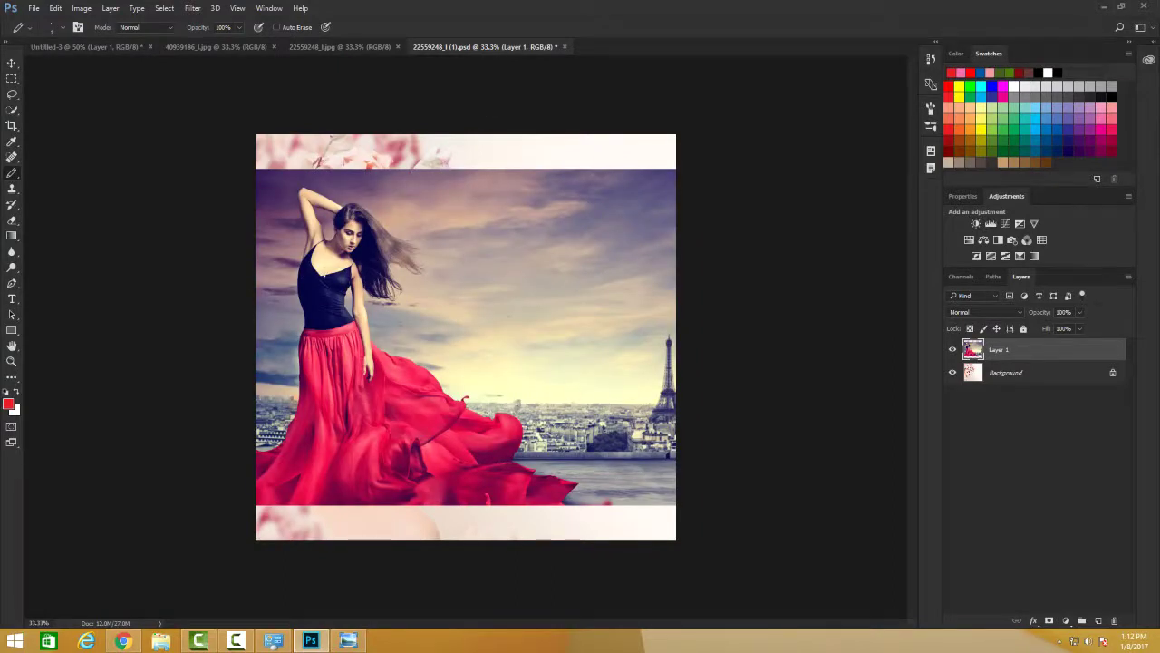
- Transform the pasted image to about 59.8% width and 120.5% height so it spans the canvas height beside the portrait
key(ctrl+t)
drag(258, 337, 459, 337)
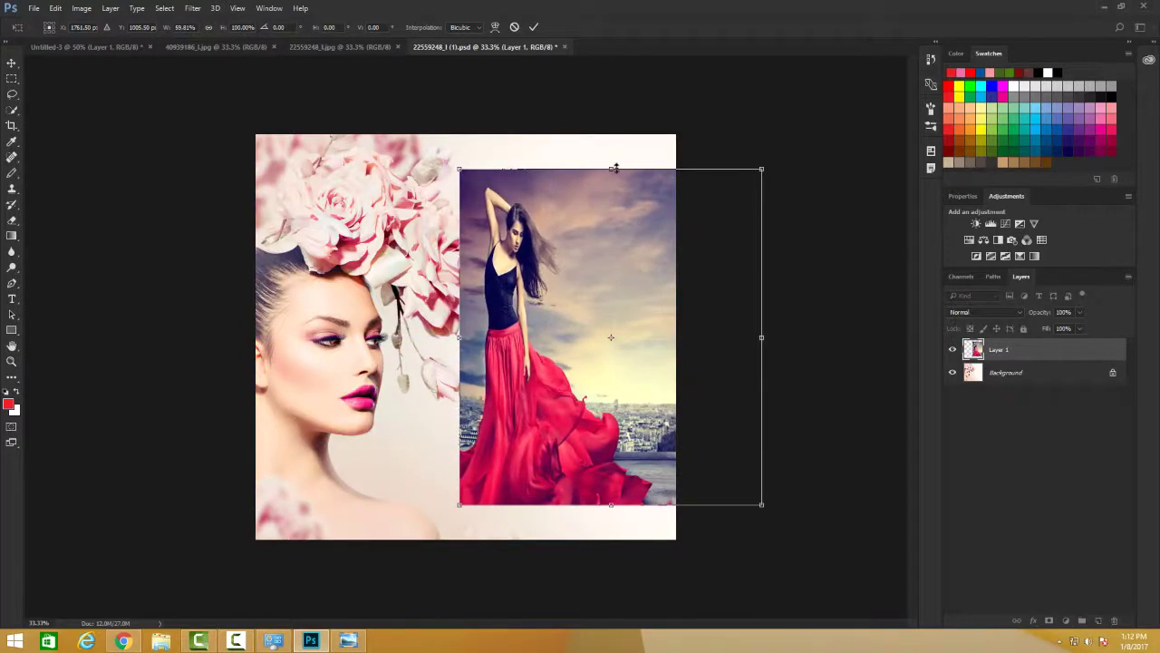
drag(612, 168, 611, 134)
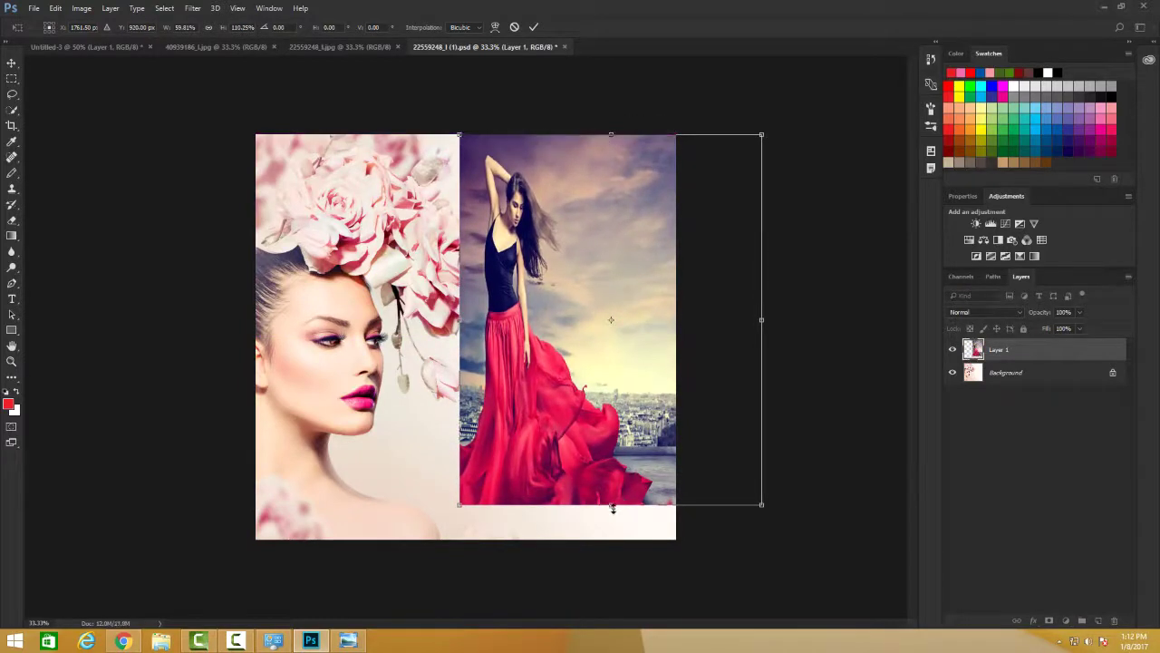
drag(612, 505, 613, 539)
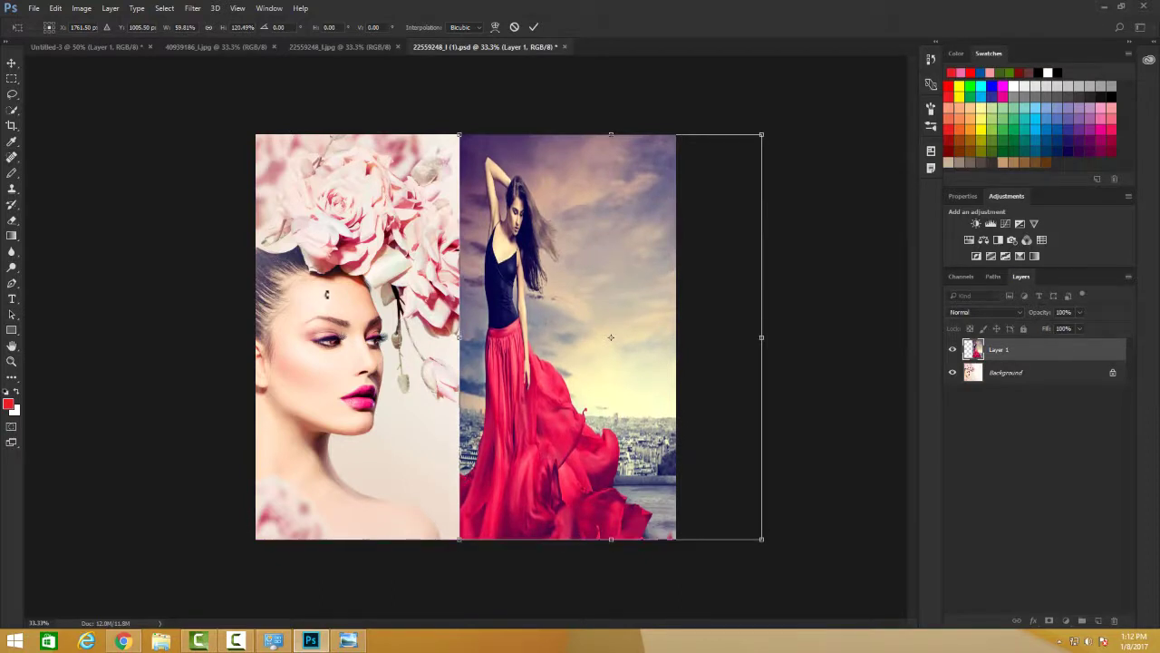
key(b)
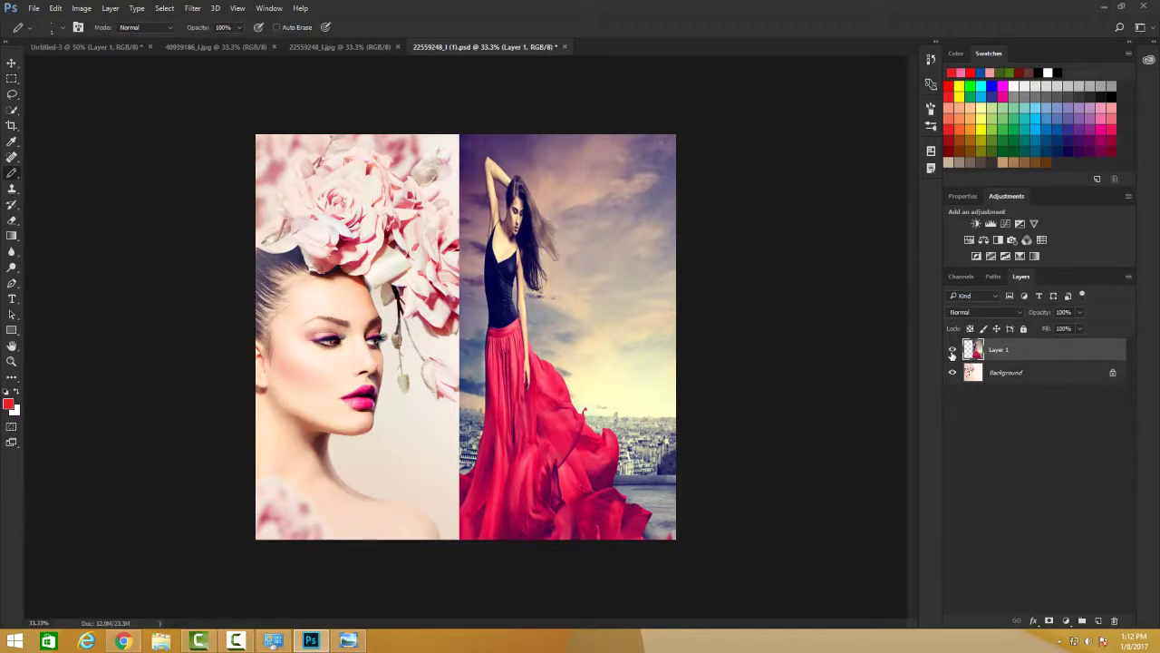
- Toggle the pasted layer's visibility to compare, and add a white layer mask to it
click(952, 352)
click(952, 351)
click(1049, 621)
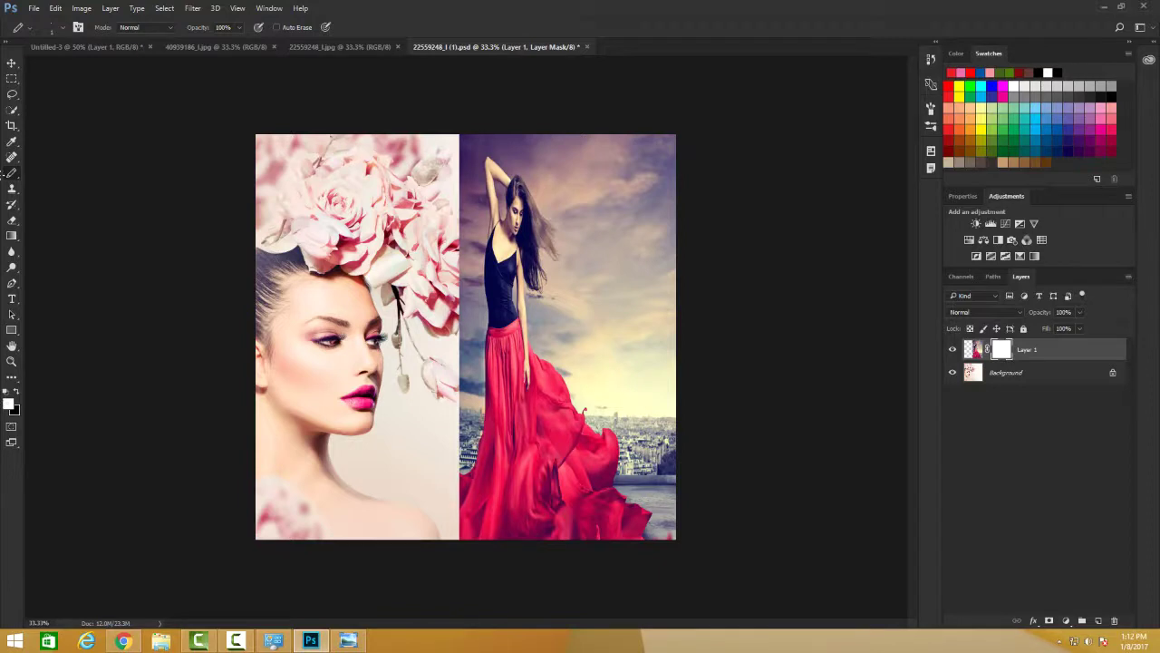
- Brush black on the layer mask along the pasted image's inner and upper edges to reveal the flowers and pale background underneath
right_click(12, 172)
click(59, 172)
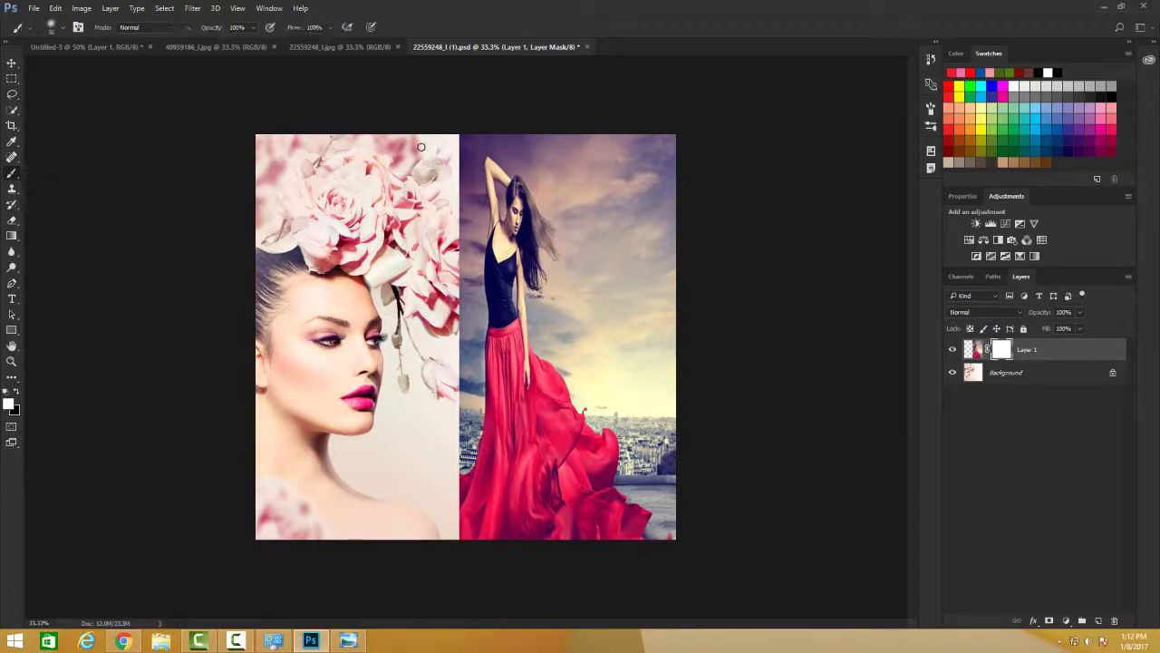
click(18, 392)
mouse_move(463, 150)
mouse_down()
mouse_move(457, 181)
mouse_move(456, 135)
mouse_move(472, 370)
mouse_move(481, 314)
mouse_move(453, 427)
mouse_move(461, 393)
mouse_move(472, 425)
mouse_move(462, 453)
mouse_move(459, 444)
mouse_move(465, 464)
mouse_move(483, 424)
mouse_move(464, 466)
mouse_move(479, 394)
mouse_up()
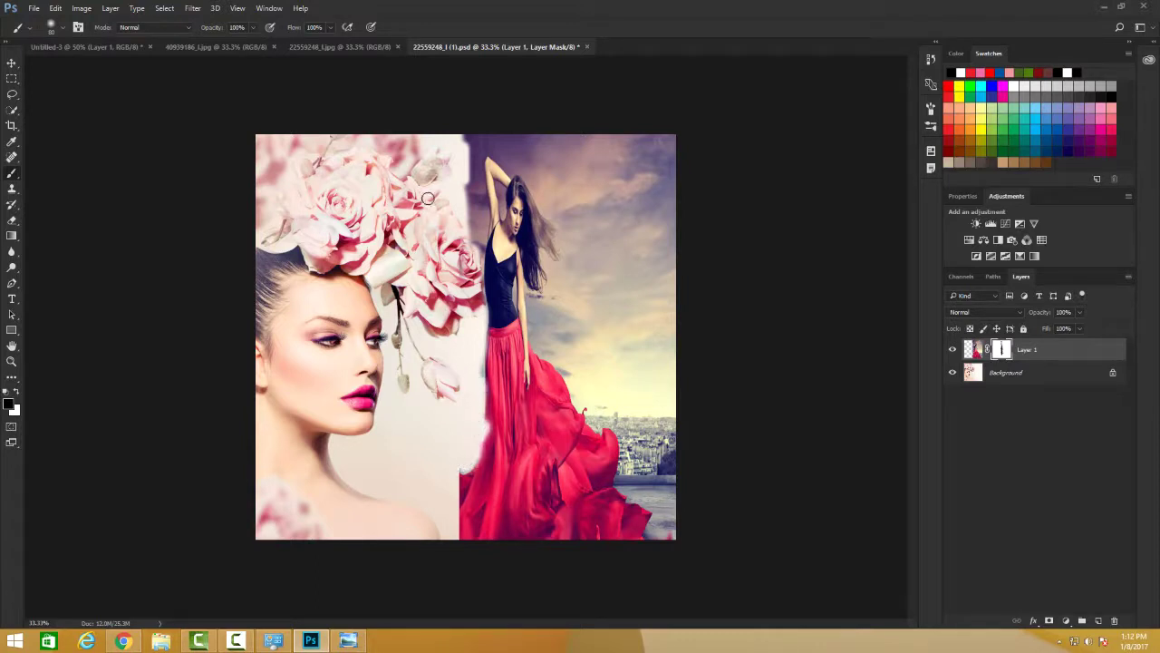
mouse_move(452, 181)
mouse_down()
mouse_move(480, 272)
mouse_move(465, 158)
mouse_move(471, 205)
mouse_move(494, 143)
mouse_move(471, 138)
mouse_move(553, 140)
mouse_move(477, 150)
mouse_move(488, 203)
mouse_move(469, 136)
mouse_up()
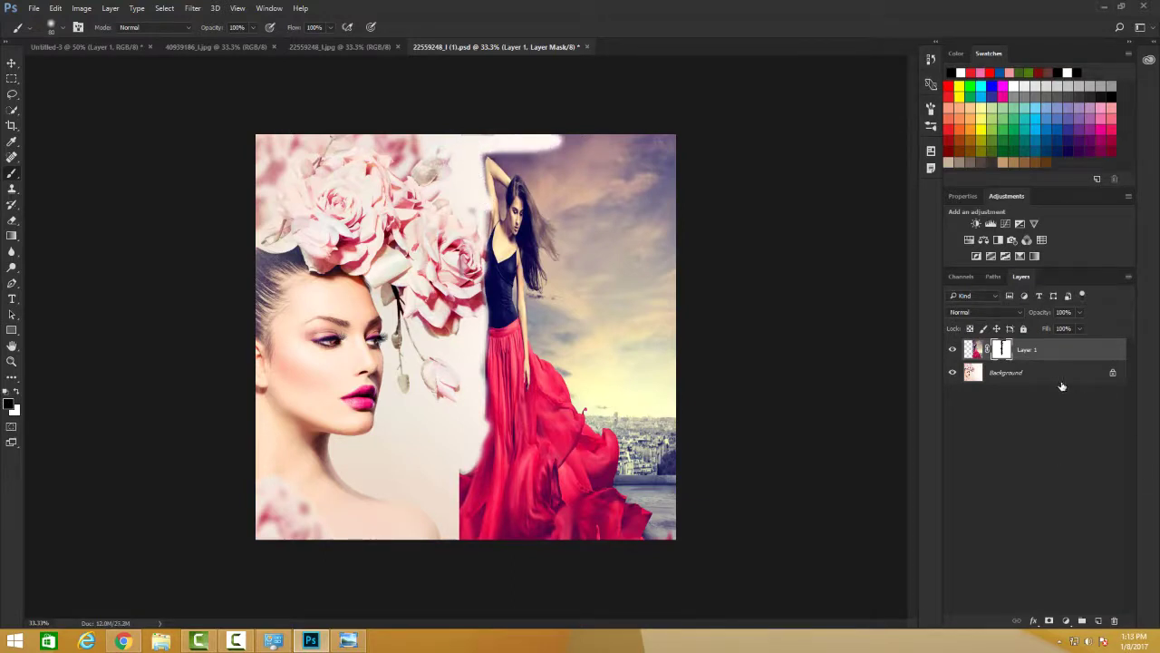
- Delete the masked image layer, leaving only the original portrait background
drag(1045, 360, 1114, 621)
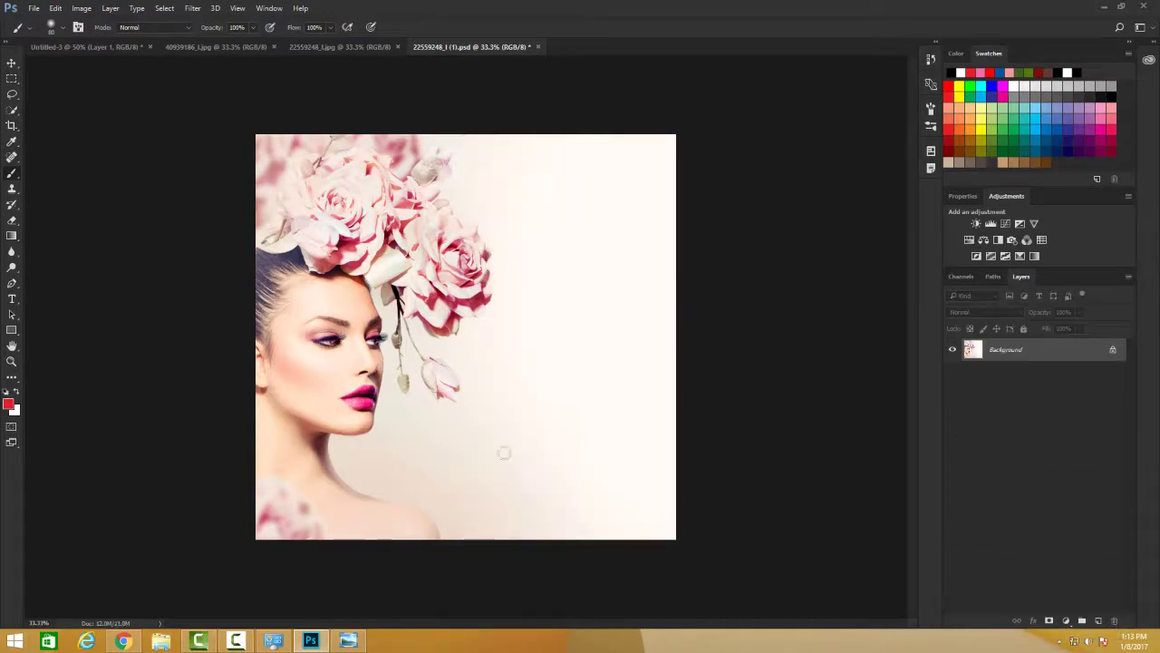